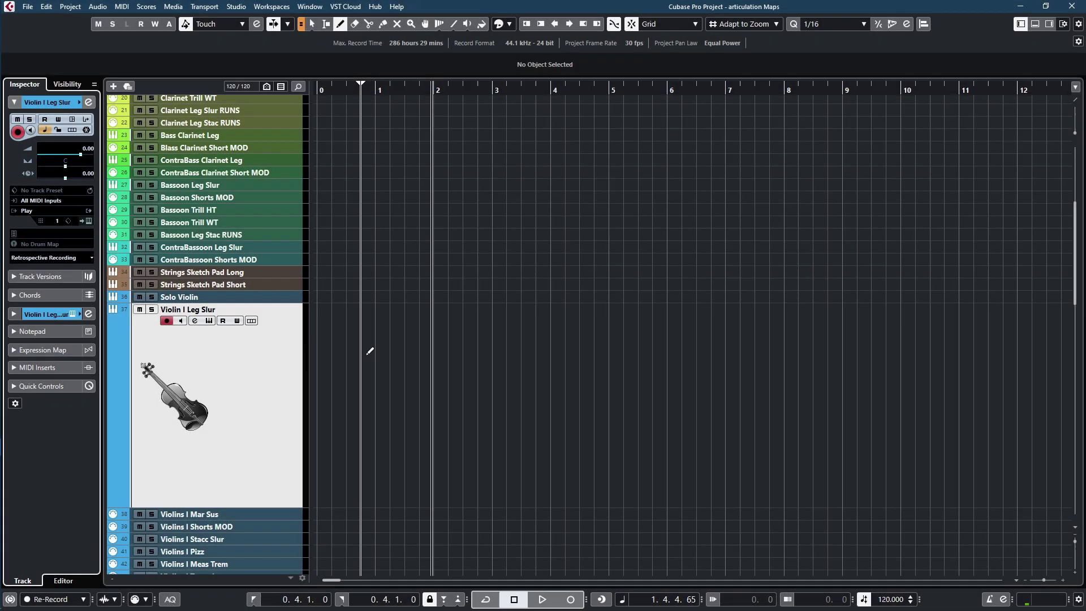
# Step: Scroll through the track list and move the track selection up by one
pyautogui.scroll(-5, 277, 392)
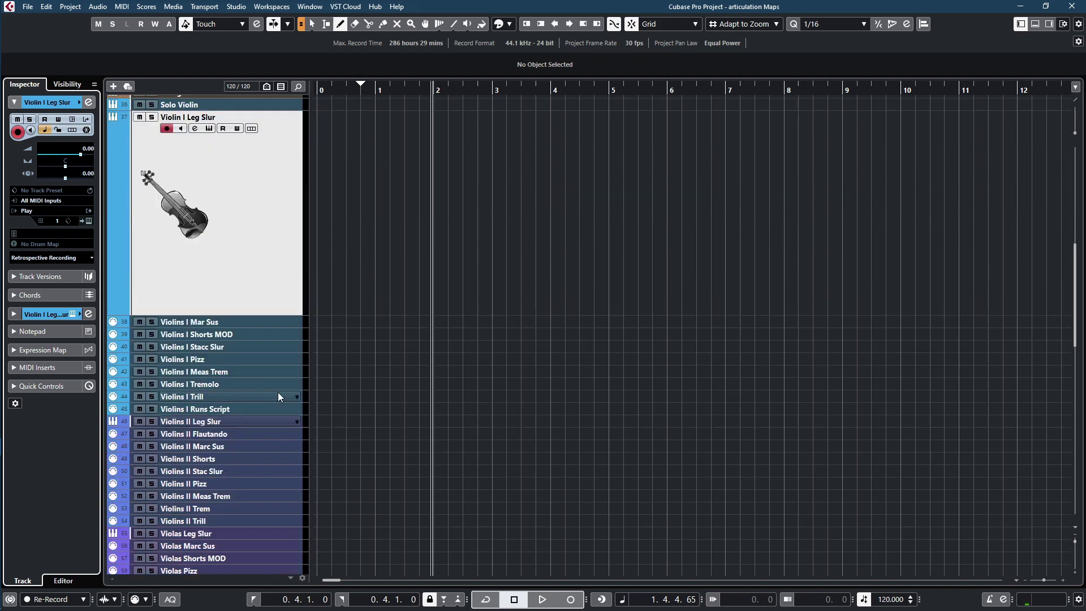
pyautogui.scroll(3, 279, 397)
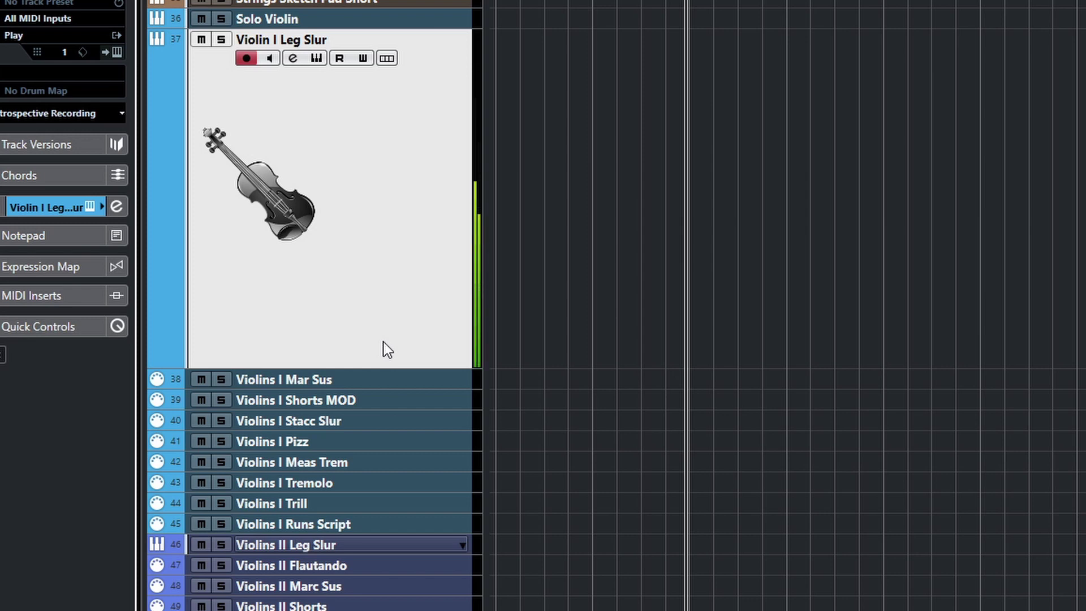
pyautogui.scroll(-3, 383, 344)
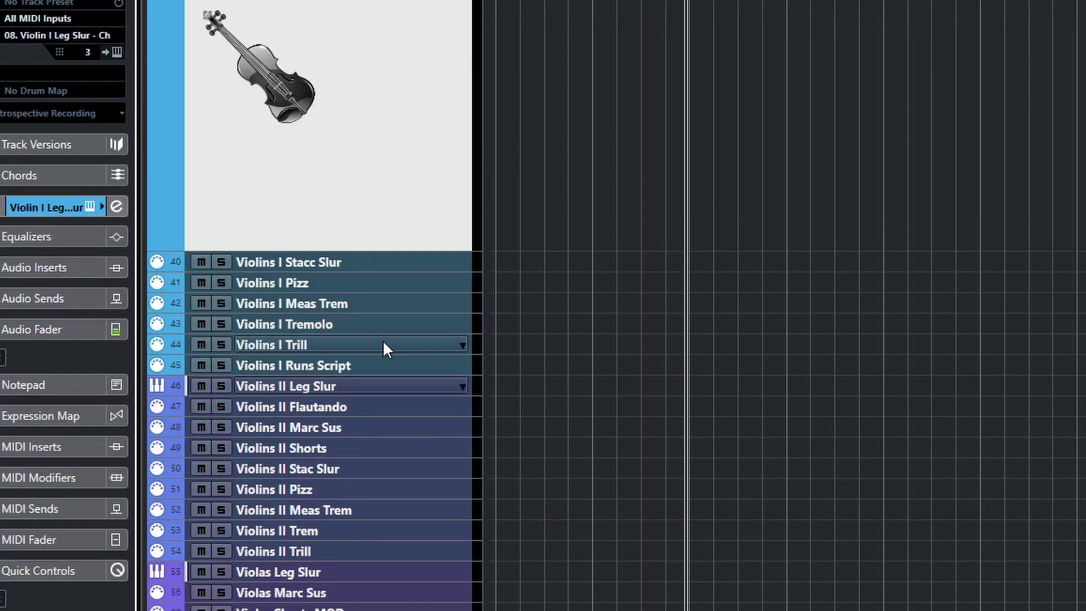
pyautogui.scroll(-1, 383, 344)
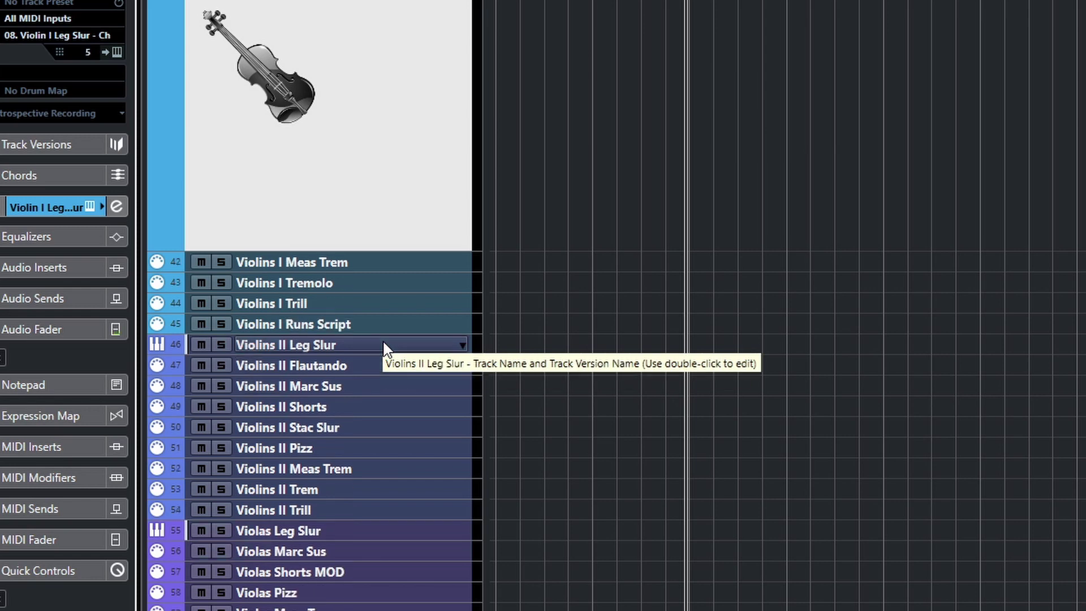
pyautogui.scroll(-1, 384, 344)
pyautogui.scroll(-1, 384, 344)
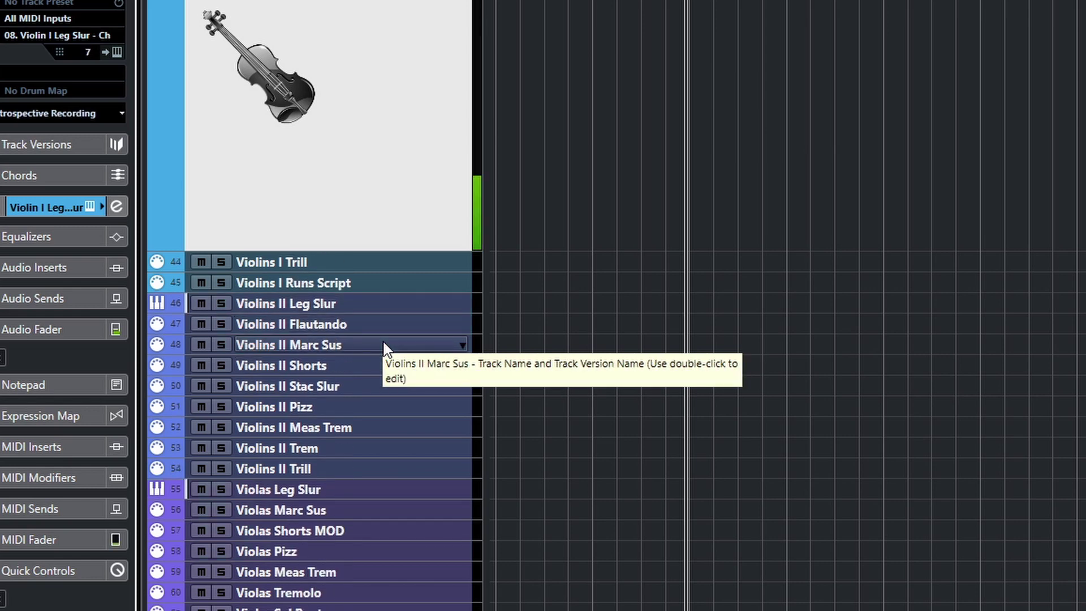
pyautogui.press('Up')
pyautogui.press('Up')
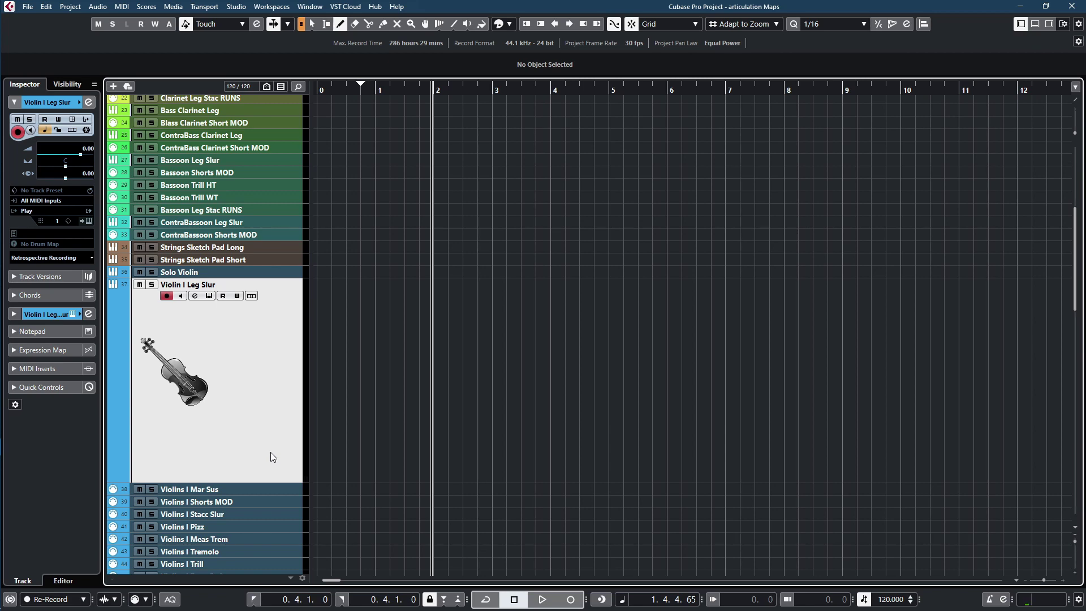
# Step: Check the Violin I Leg Slur instrument stays on MIDI channel 1, then expand the Inspector's Expression Map section
pyautogui.press('Return')
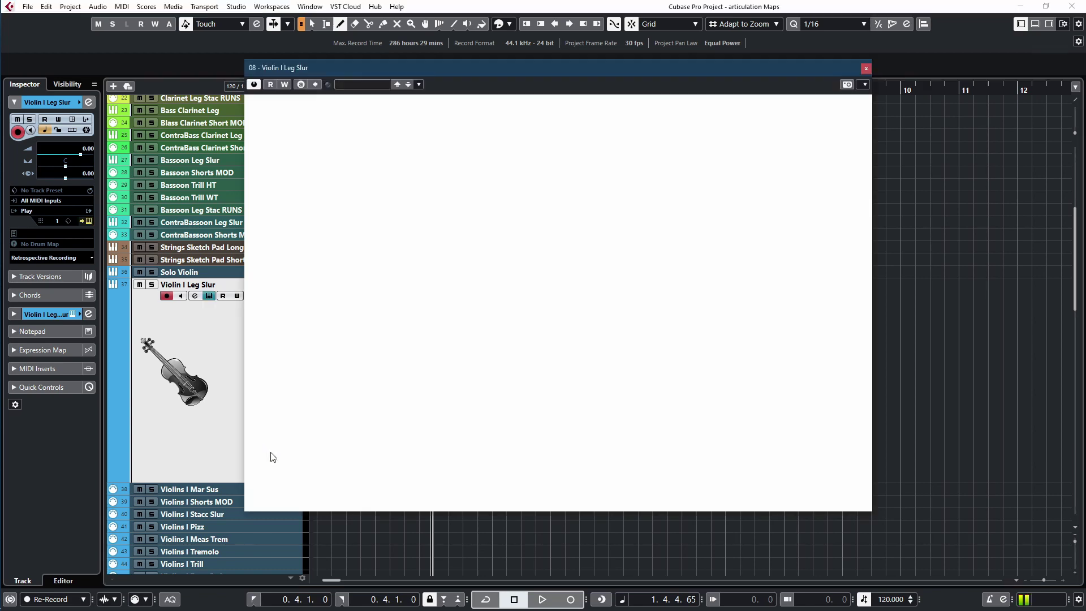
pyautogui.moveTo(582, 67); pyautogui.dragTo(582, 32)
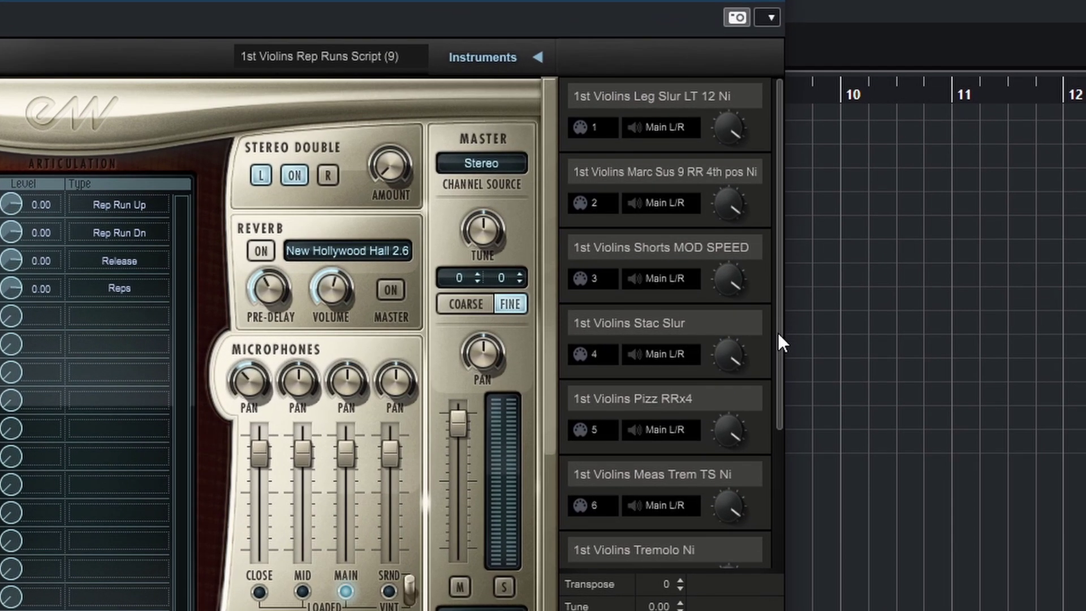
pyautogui.moveTo(870, 218); pyautogui.dragTo(875, 293)
pyautogui.moveTo(786, 480); pyautogui.dragTo(802, 266)
pyautogui.click(588, 126)
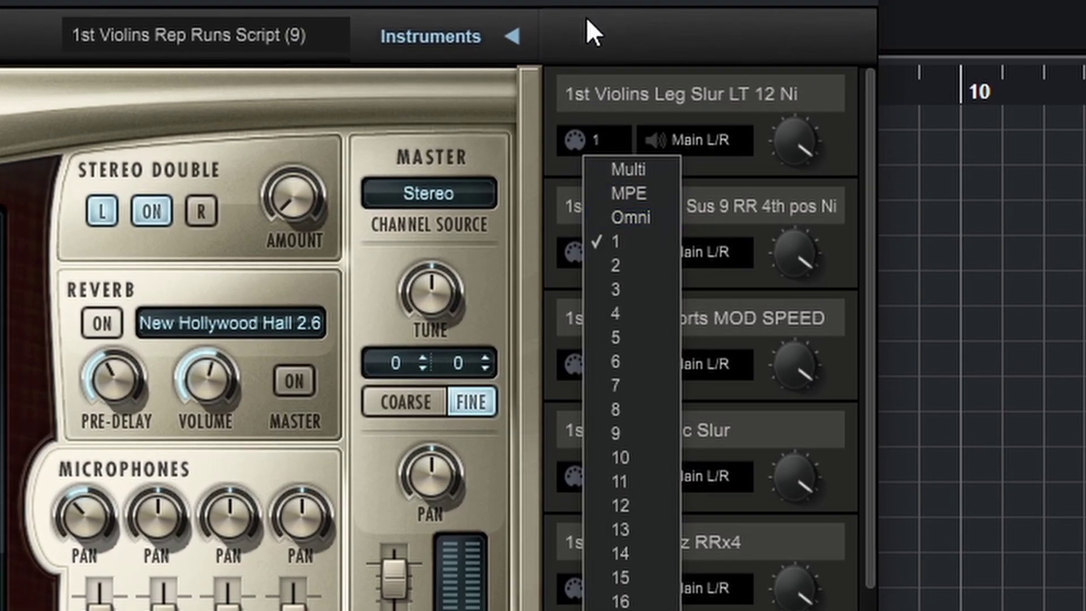
pyautogui.click(586, 33)
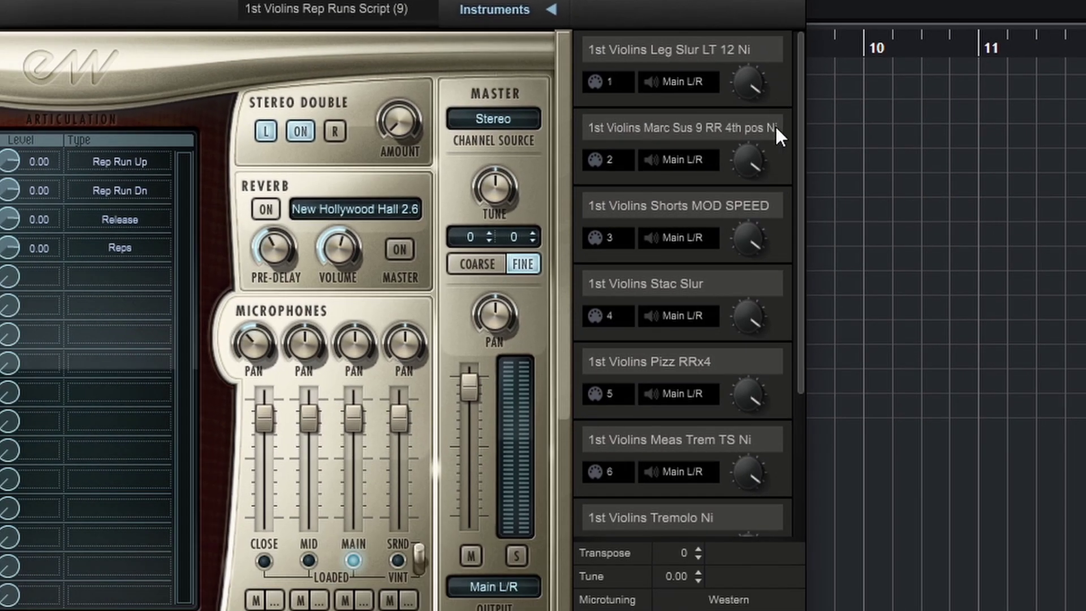
pyautogui.moveTo(800, 242); pyautogui.dragTo(815, 412)
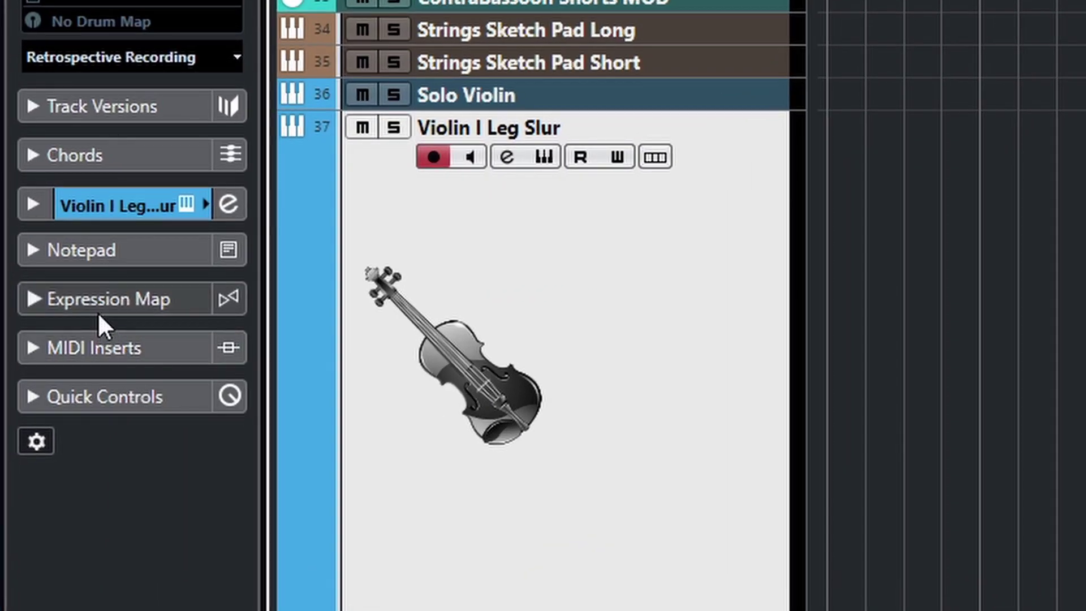
pyautogui.click(38, 352)
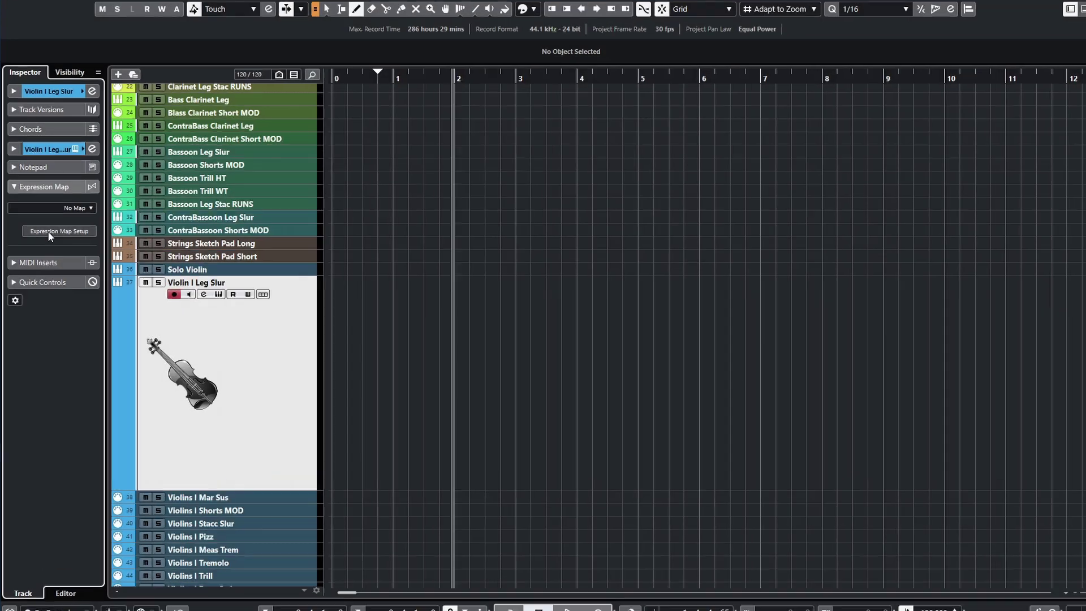
# Step: In Expression Map Setup, add a new map and name it 'Example'
pyautogui.click(54, 232)
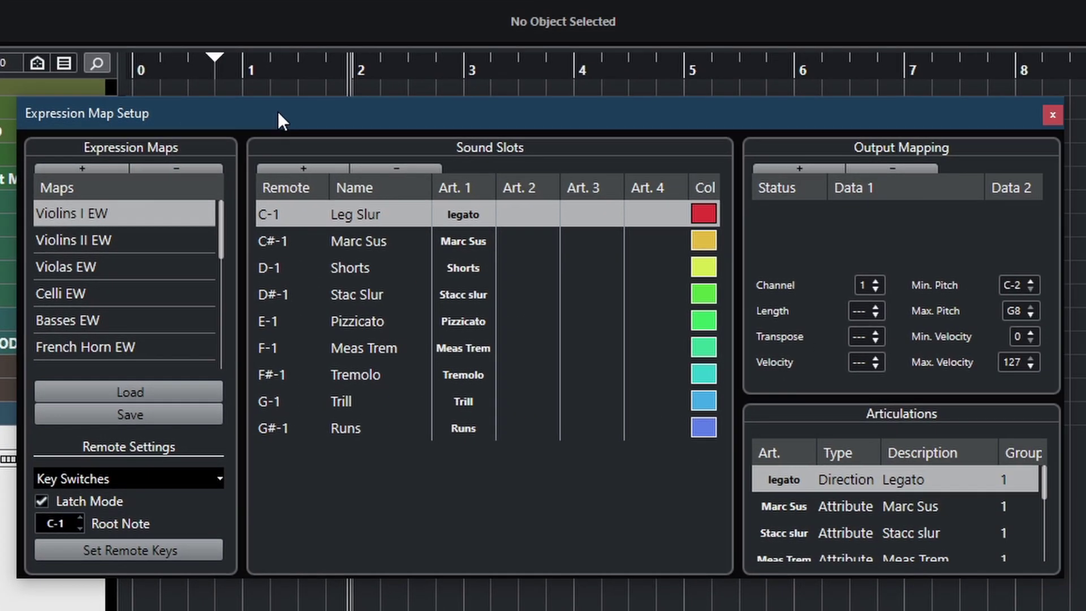
pyautogui.moveTo(277, 115); pyautogui.dragTo(218, 207)
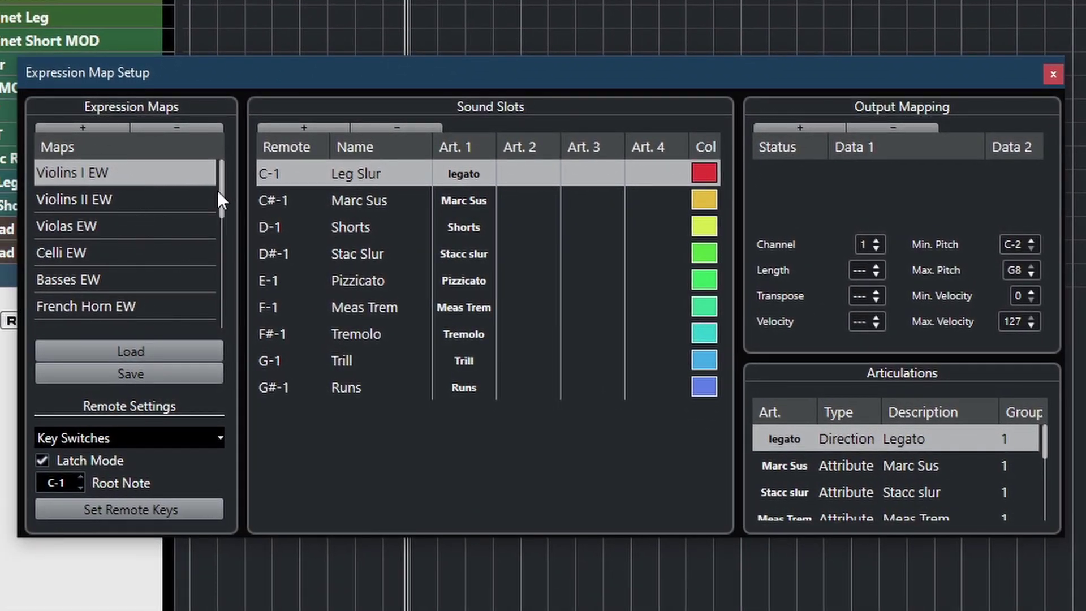
pyautogui.moveTo(219, 205); pyautogui.dragTo(236, 189)
pyautogui.click(100, 129)
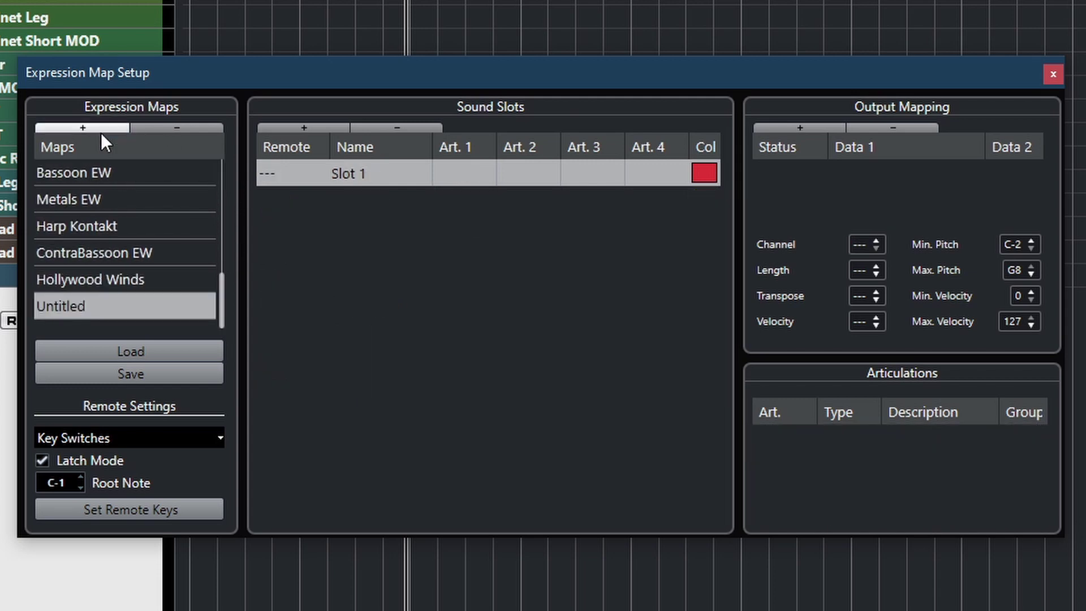
pyautogui.doubleClick(102, 308)
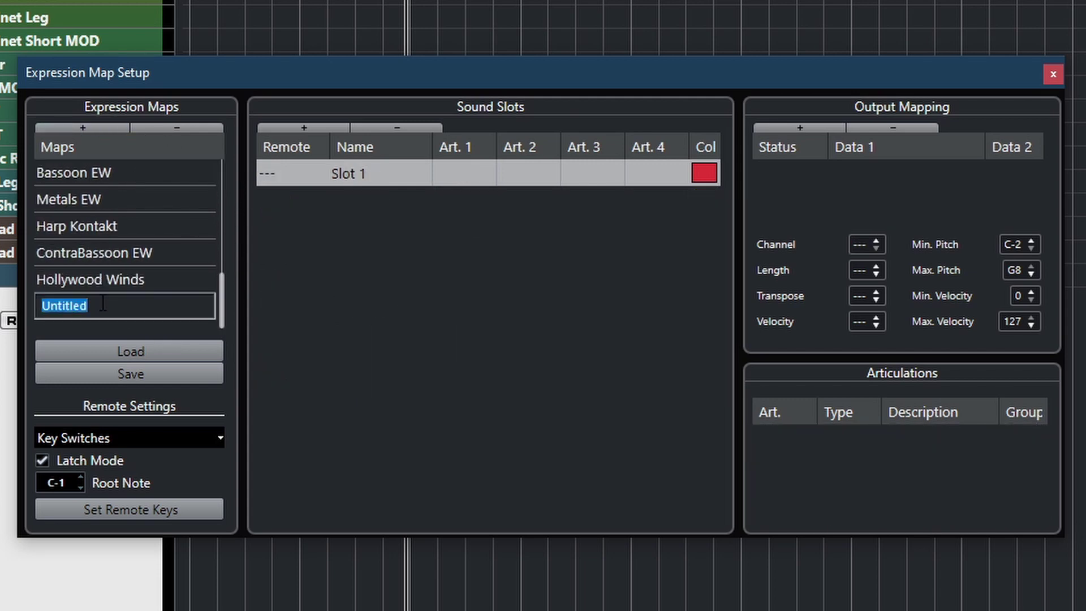
pyautogui.write('Example')
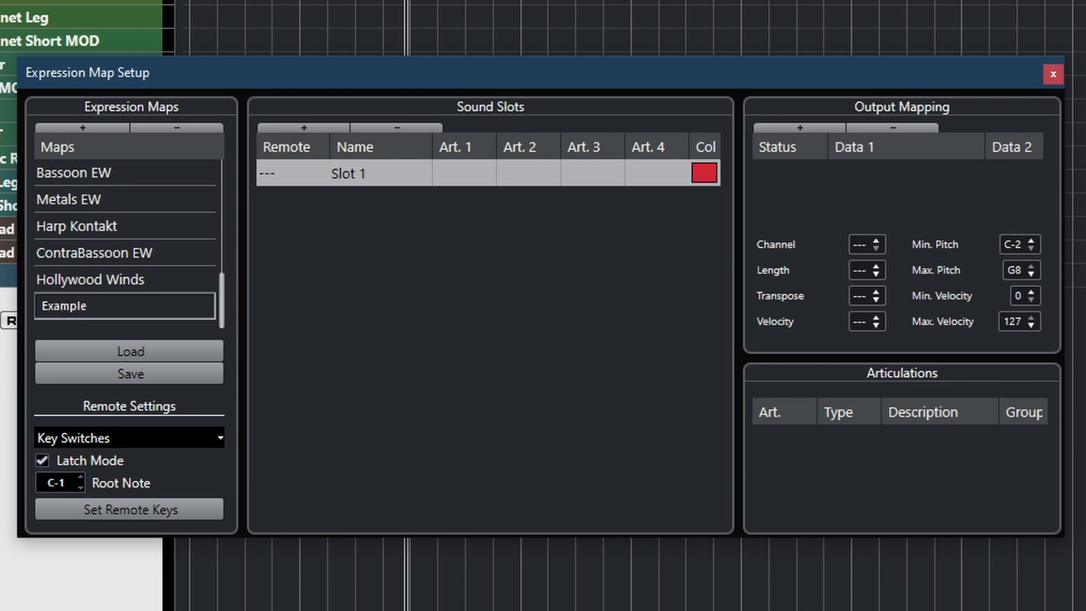
pyautogui.press('Return')
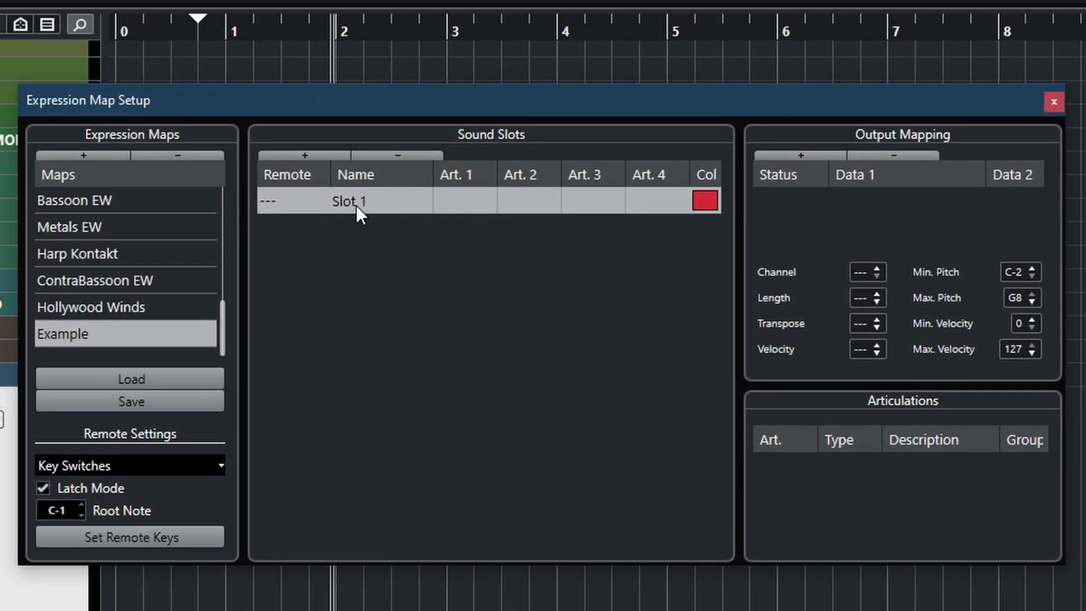
# Step: Rename Slot 1 to 'Leg Slur', correcting the typo
pyautogui.doubleClick(355, 205)
pyautogui.moveTo(364, 199); pyautogui.dragTo(303, 201)
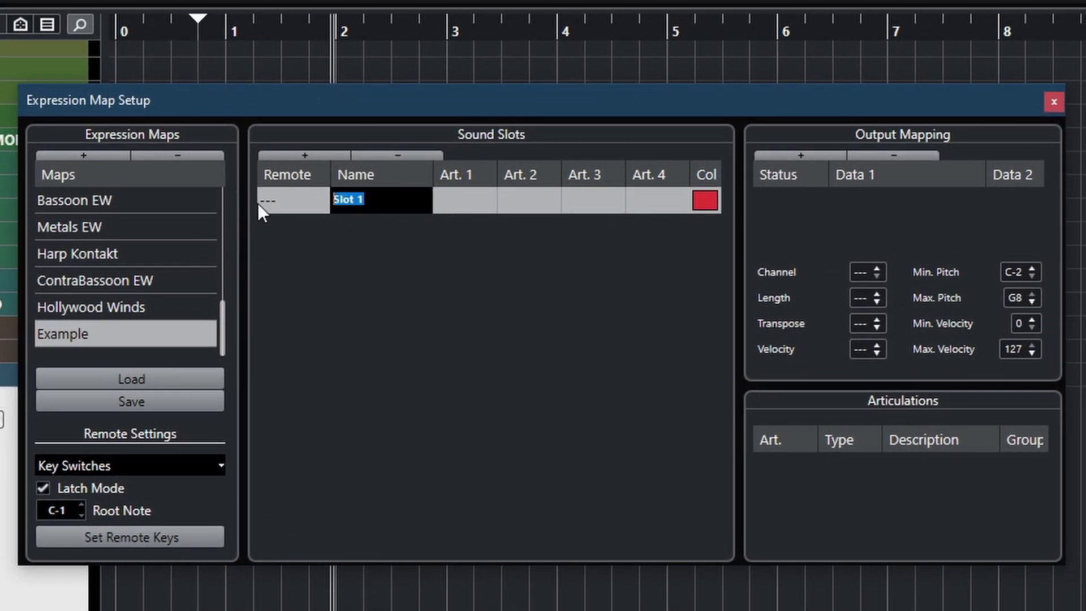
pyautogui.write('Leg SLur')
pyautogui.press('BackSpace')
pyautogui.press('BackSpace')
pyautogui.press('BackSpace')
pyautogui.write('lur')
pyautogui.press('Return')
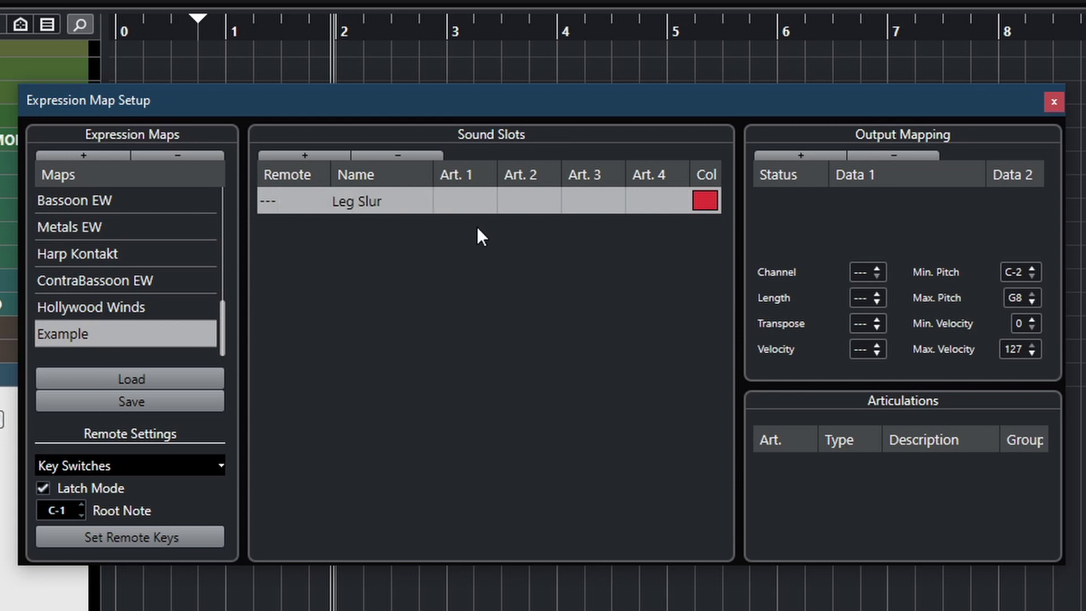
# Step: Bring up the Art. 1 articulation menu for the Leg Slur slot
pyautogui.click(448, 202)
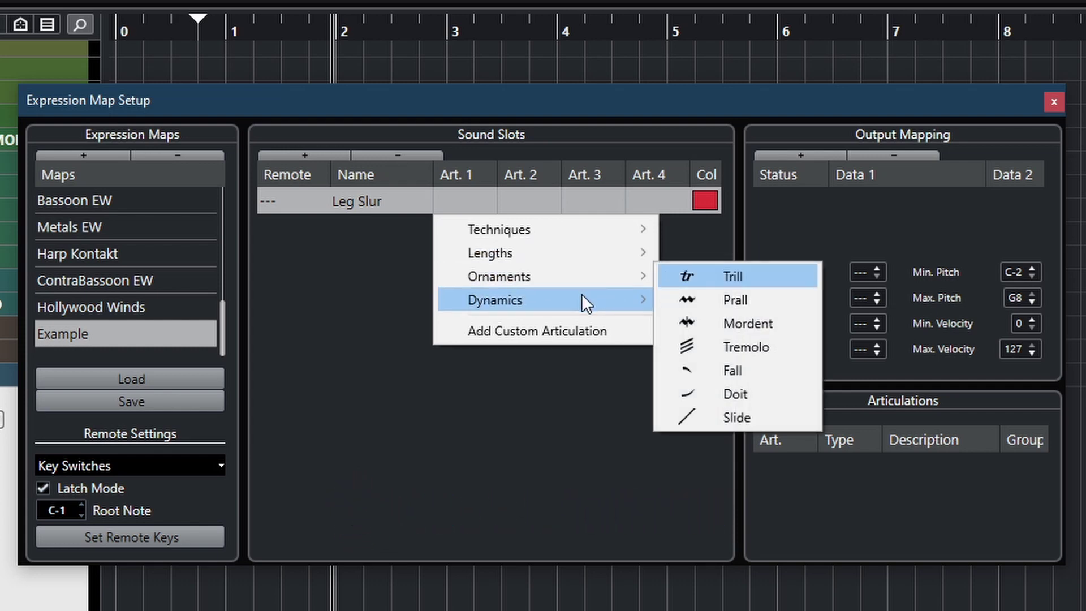
pyautogui.moveTo(561, 295)
pyautogui.moveTo(514, 252)
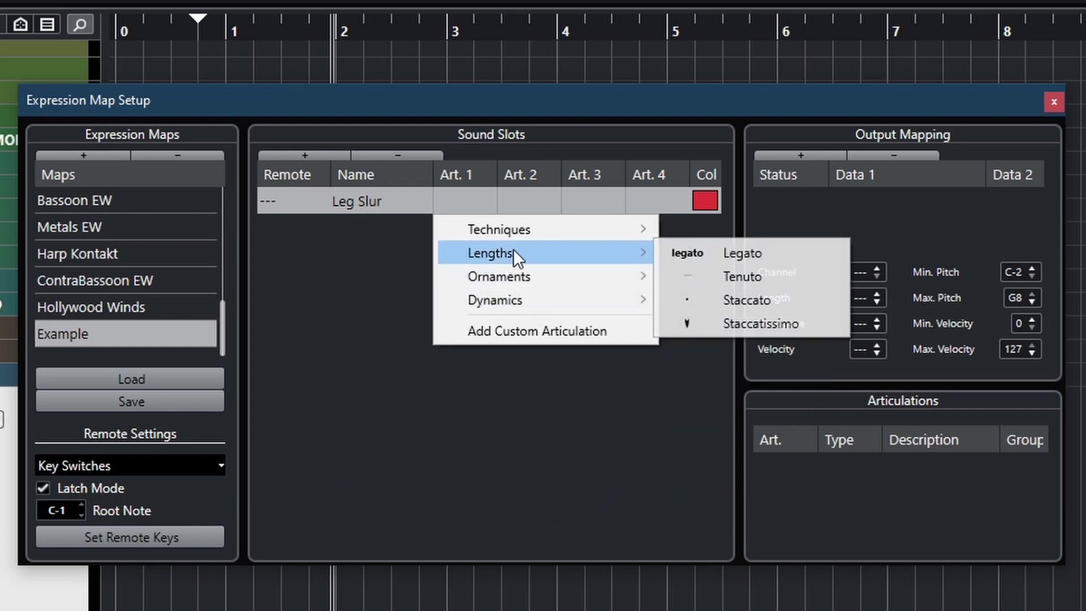
# Step: Give Leg Slur a custom text articulation 'Leg Slur' on channel 1, then add Slot 2
pyautogui.click(514, 333)
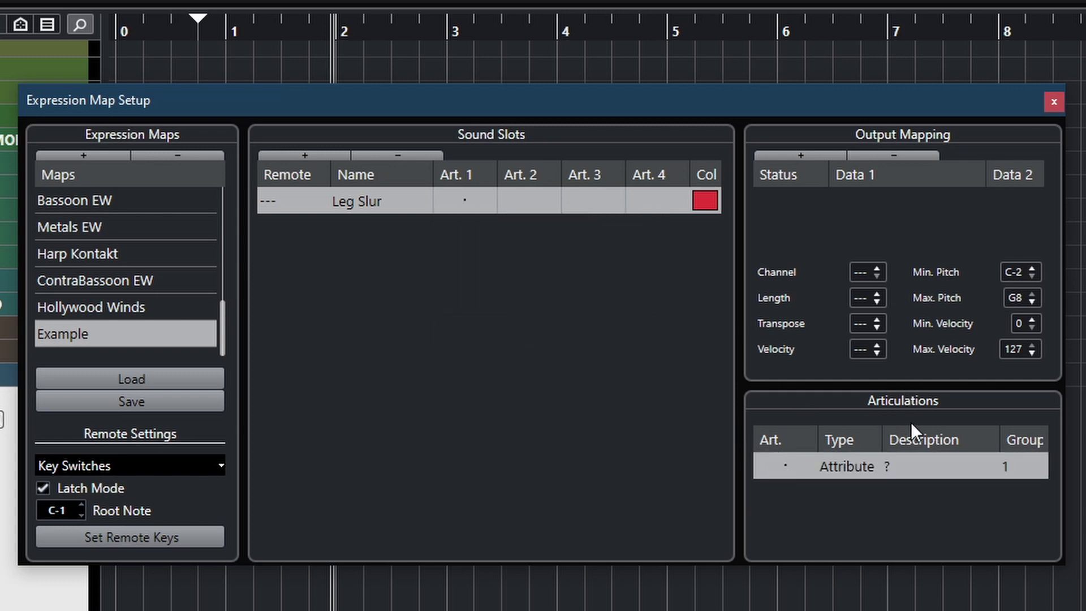
pyautogui.click(774, 467)
pyautogui.click(790, 491)
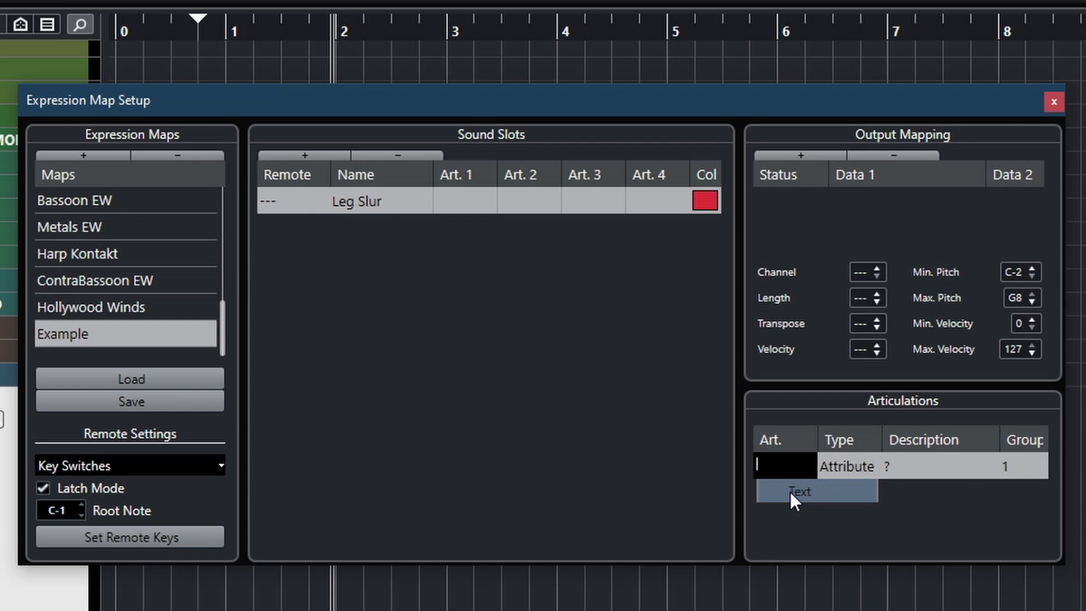
pyautogui.write('Leg')
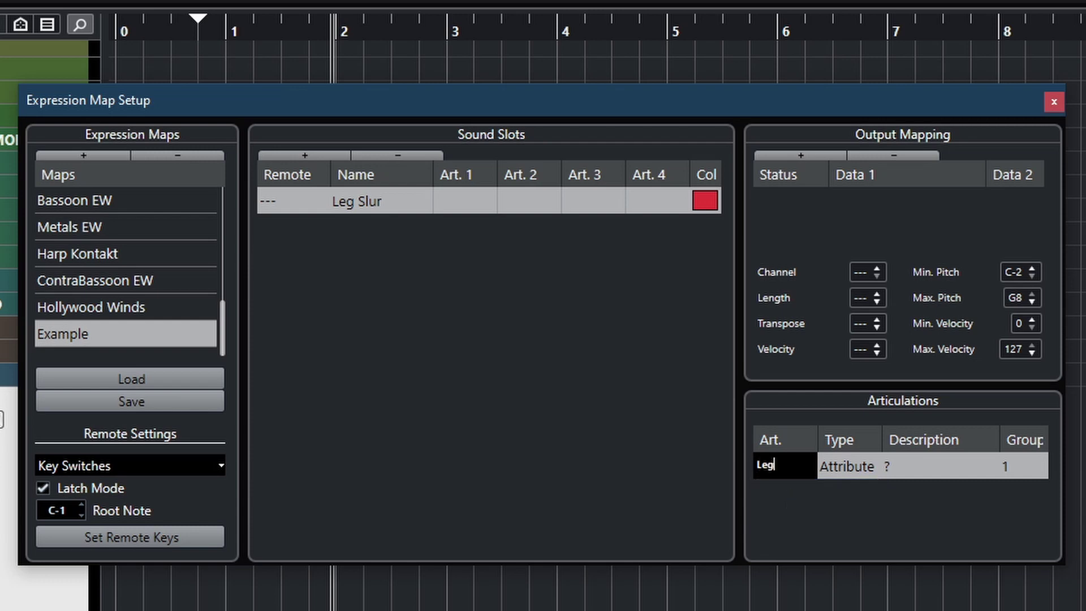
pyautogui.write(' Slur')
pyautogui.press('Return')
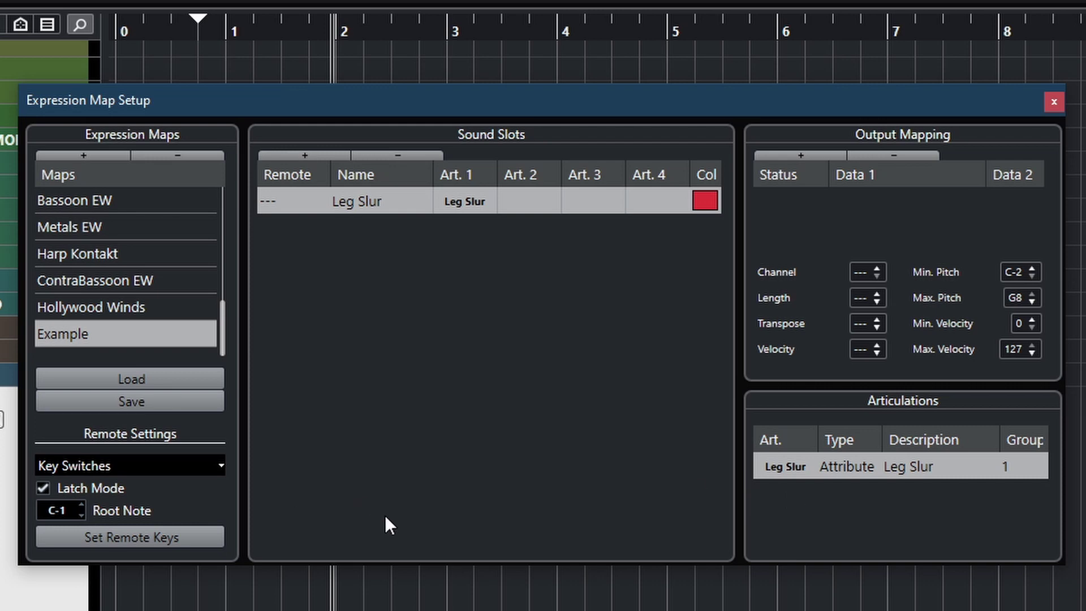
pyautogui.click(876, 269)
pyautogui.click(308, 154)
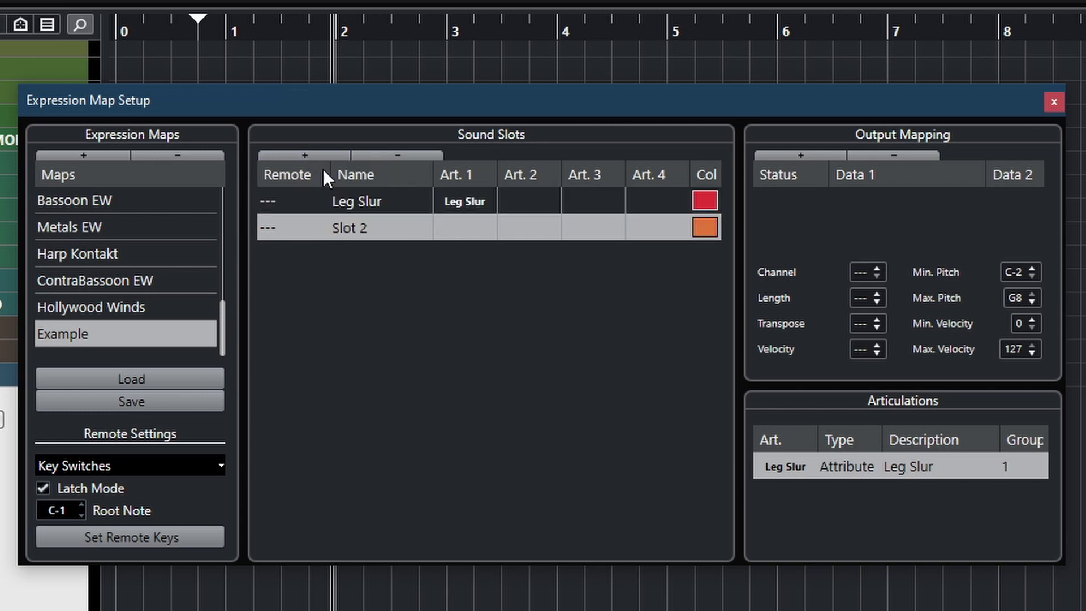
# Step: Rename the second sound slot to 'Mar Sus', fixing the typo
pyautogui.doubleClick(357, 233)
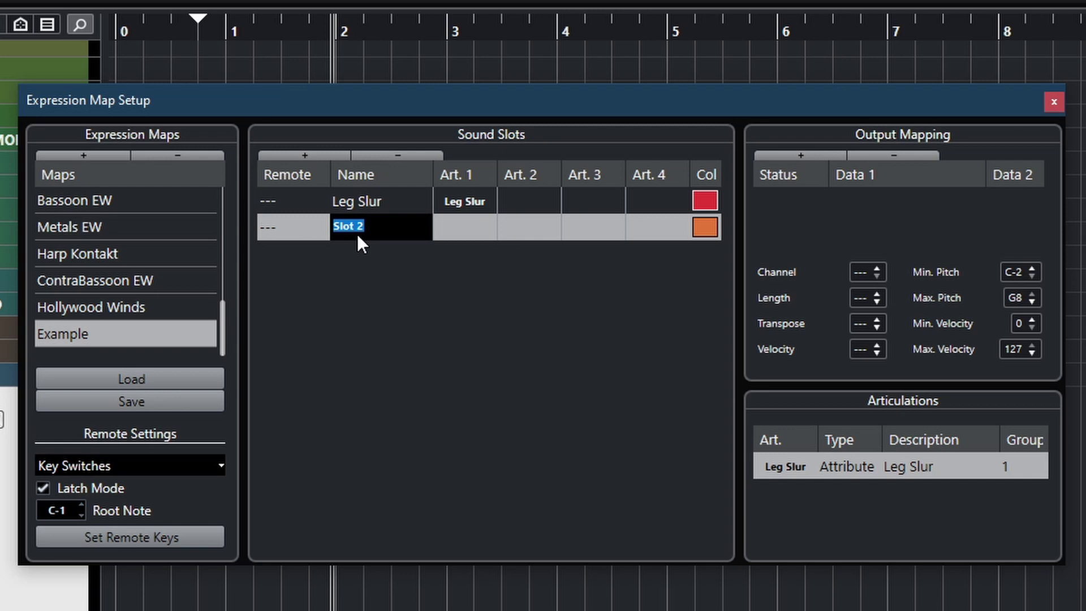
pyautogui.write('Mar')
pyautogui.write(' Sys')
pyautogui.press('BackSpace')
pyautogui.press('BackSpace')
pyautogui.write('us')
# Step: Give the Mar Sus slot a custom text articulation 'Mar Sus' with output channel 2
pyautogui.click(458, 222)
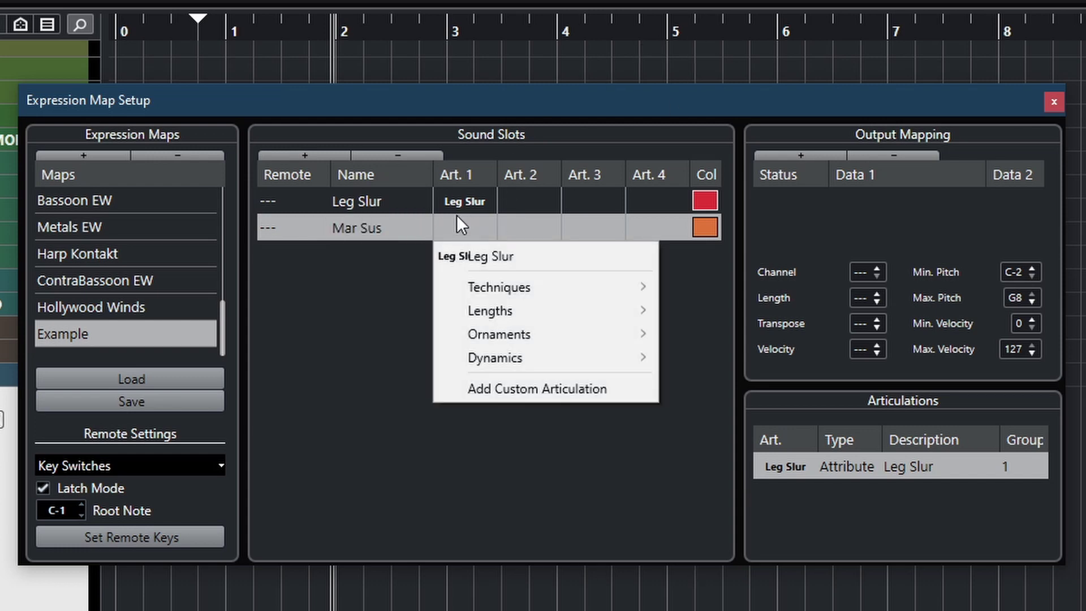
pyautogui.click(525, 386)
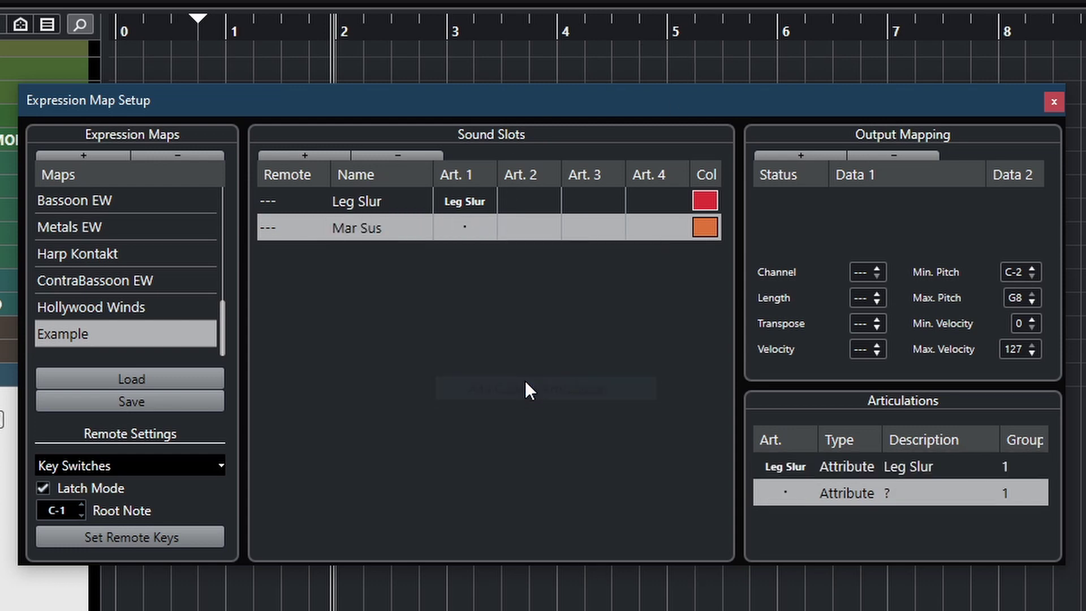
pyautogui.click(785, 492)
pyautogui.click(798, 523)
pyautogui.write('M')
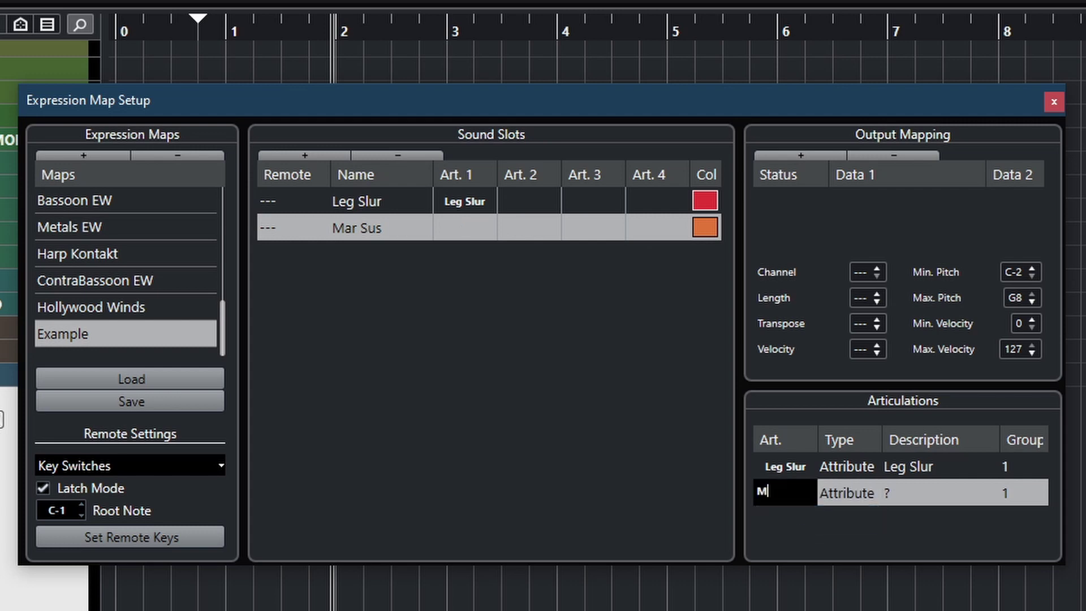
pyautogui.write('ar Sus')
pyautogui.press('Return')
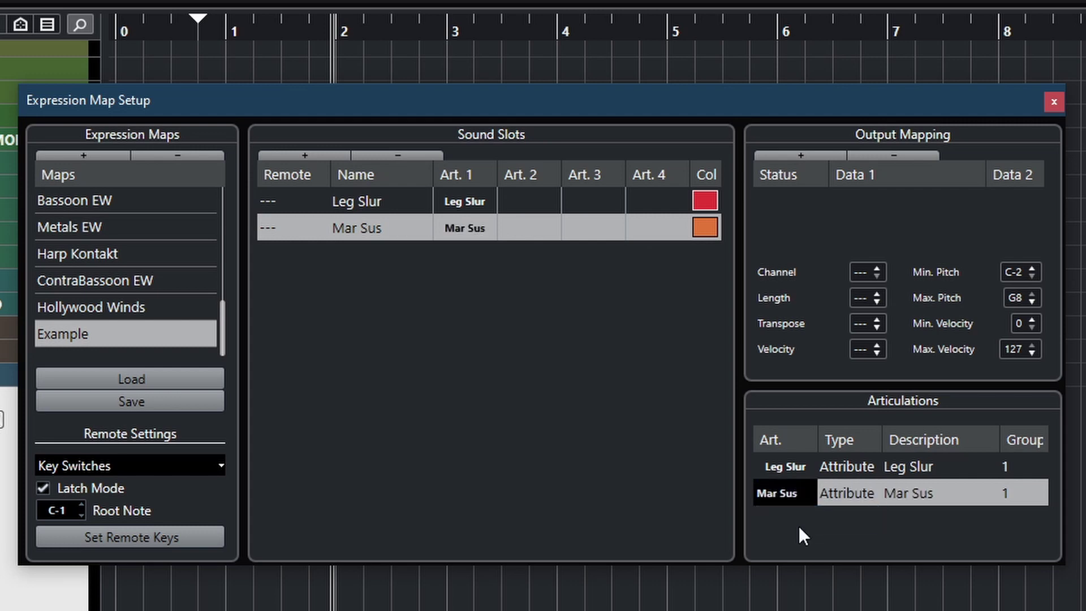
pyautogui.click(876, 268)
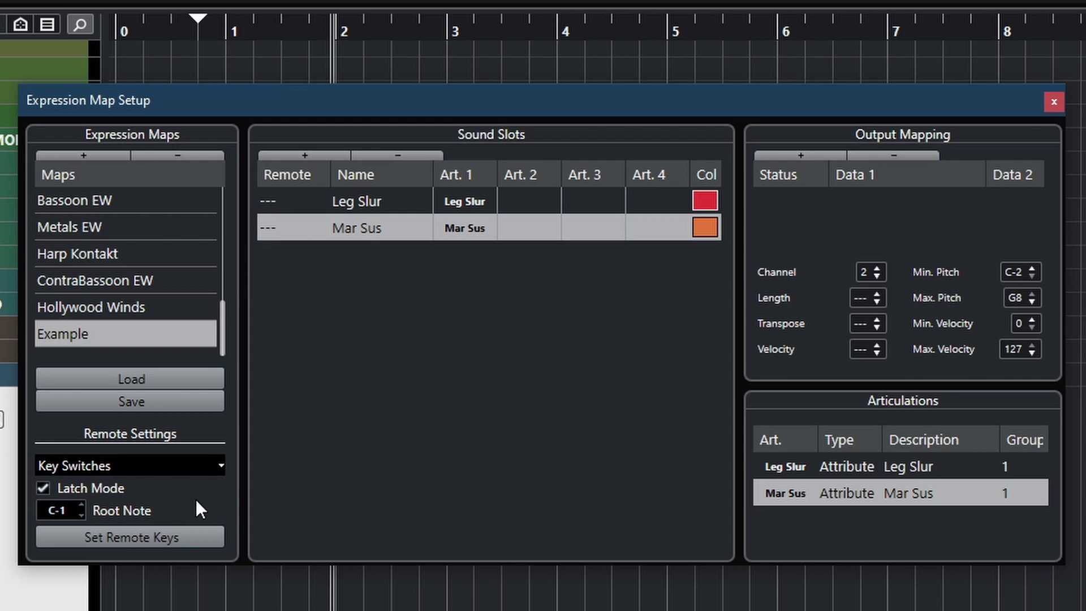
# Step: Assign chromatic remote key switches from C-1: Leg Slur on C-1, Mar Sus on C#-1
pyautogui.click(165, 536)
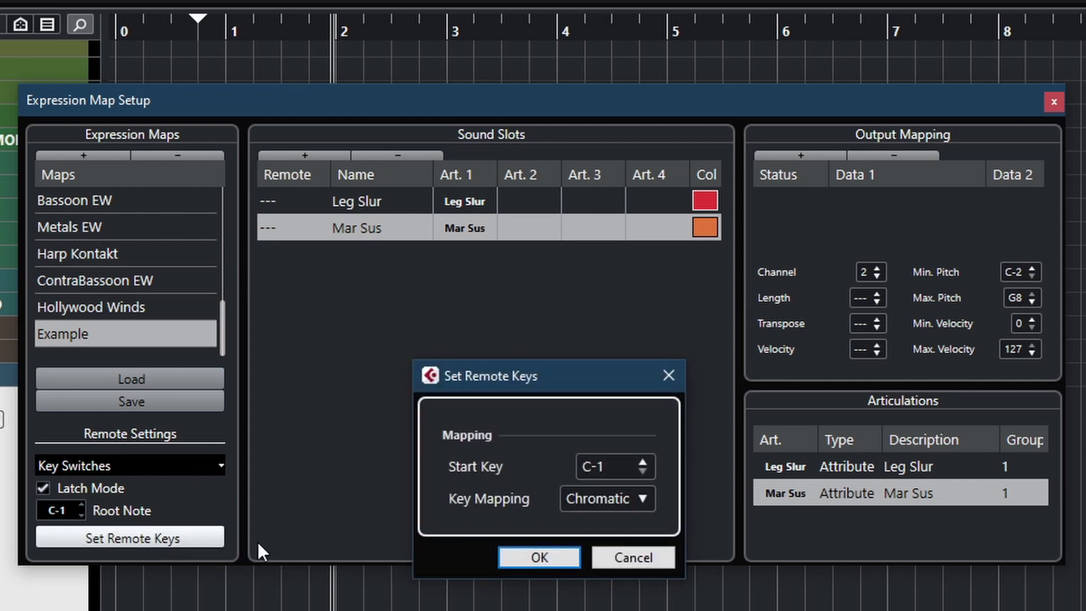
pyautogui.click(539, 557)
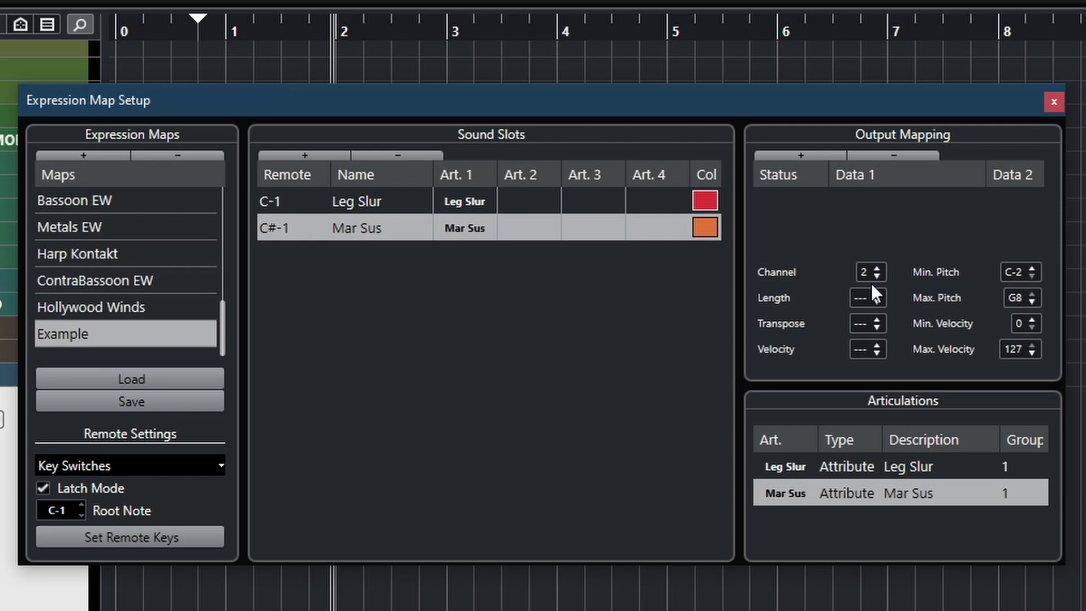
# Step: Close Expression Map Setup and select 'Example' in the Violin I Leg Slur track's Expression Map dropdown
pyautogui.click(1055, 107)
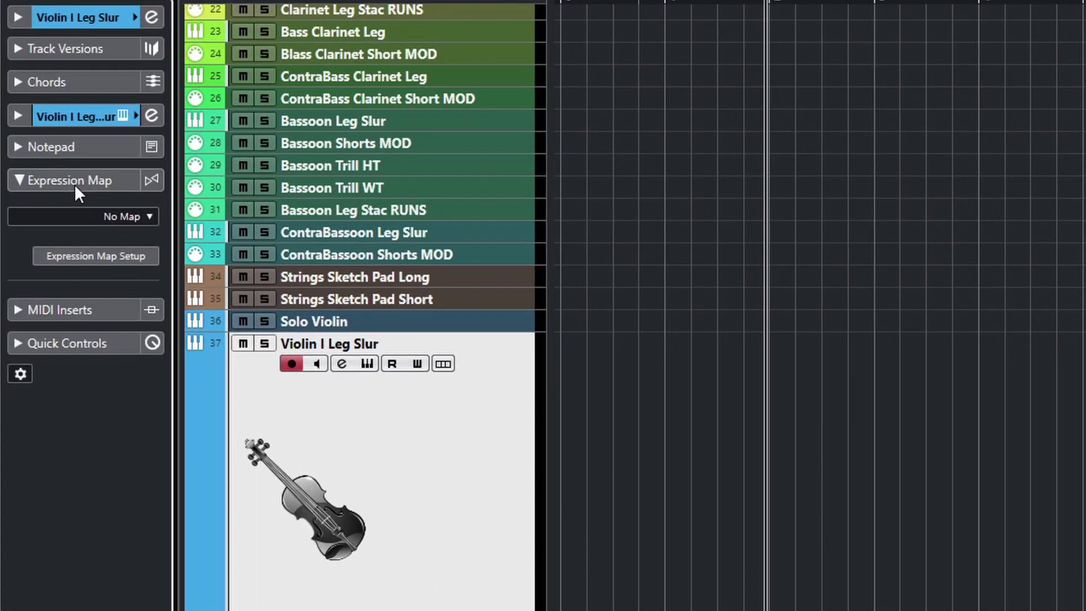
pyautogui.click(109, 217)
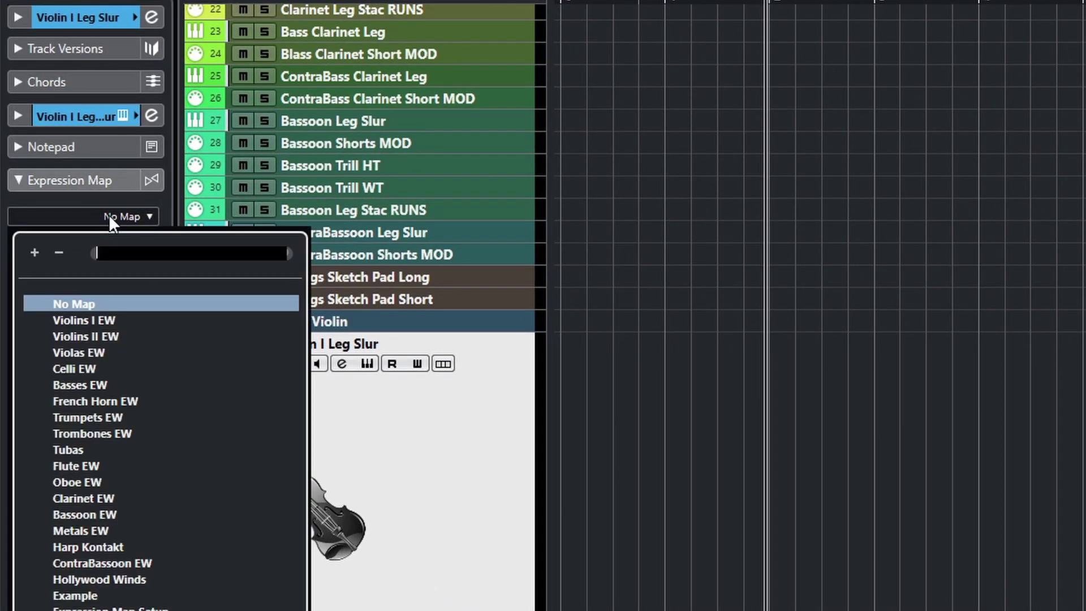
pyautogui.click(75, 595)
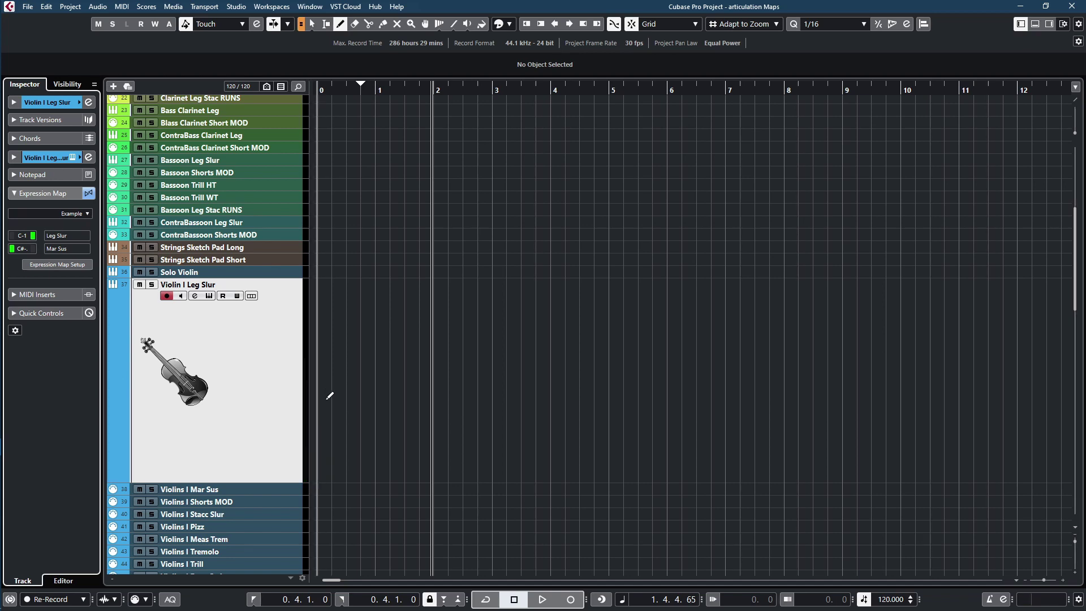
# Step: Draw a part on Violin I Leg Slur and add a Leg Slur note at bar 1 in the Key Editor
pyautogui.moveTo(326, 396)
pyautogui.mouseDown()
pyautogui.moveTo(366, 405)
pyautogui.moveTo(736, 393)
pyautogui.mouseUp()
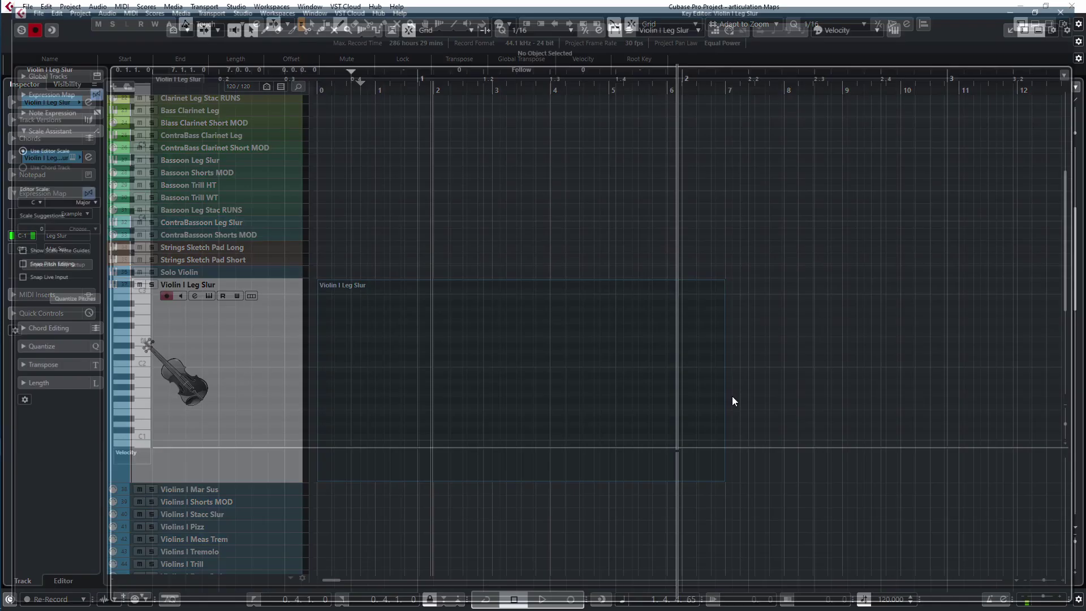
pyautogui.doubleClick(732, 396)
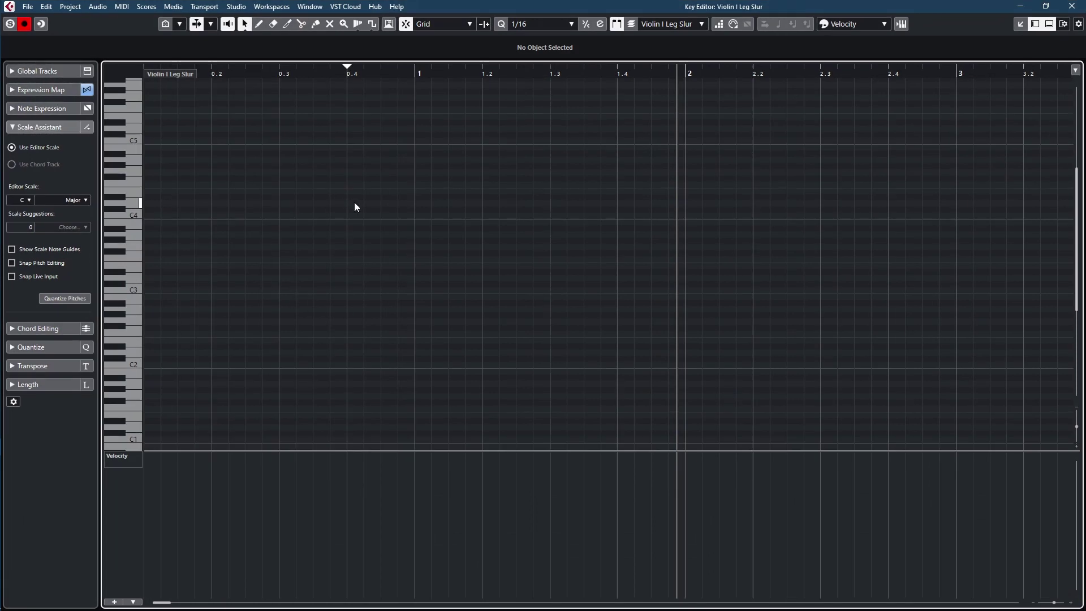
pyautogui.moveTo(354, 203); pyautogui.dragTo(652, 206)
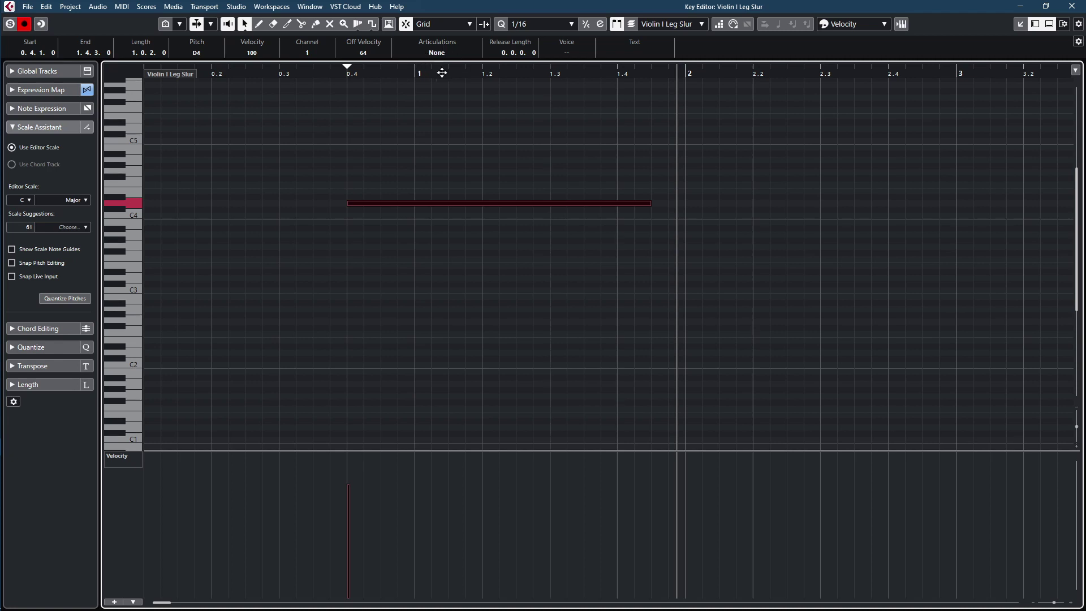
pyautogui.click(431, 53)
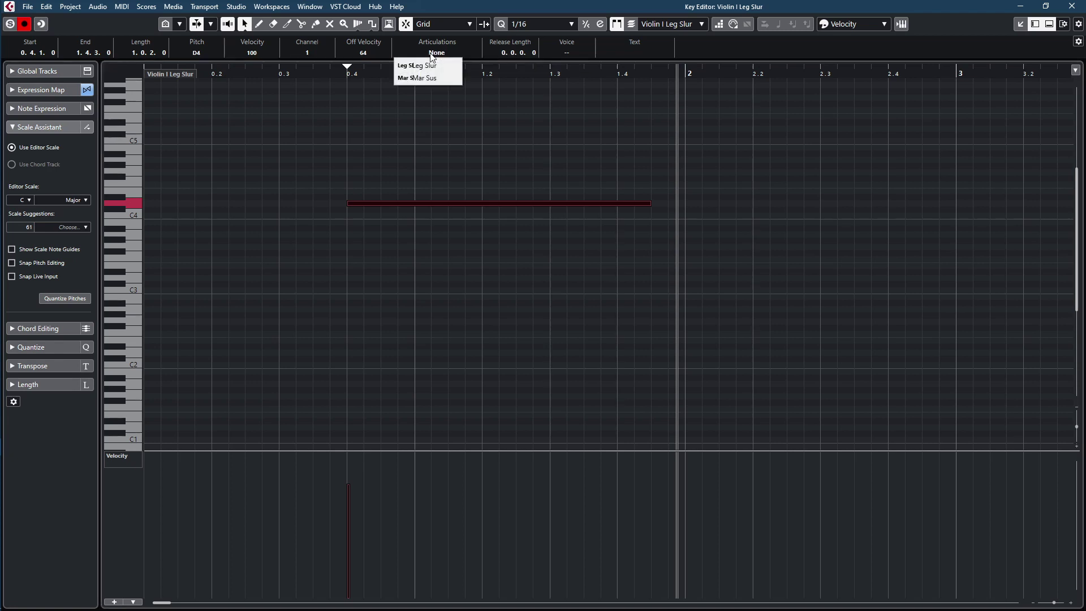
pyautogui.click(425, 65)
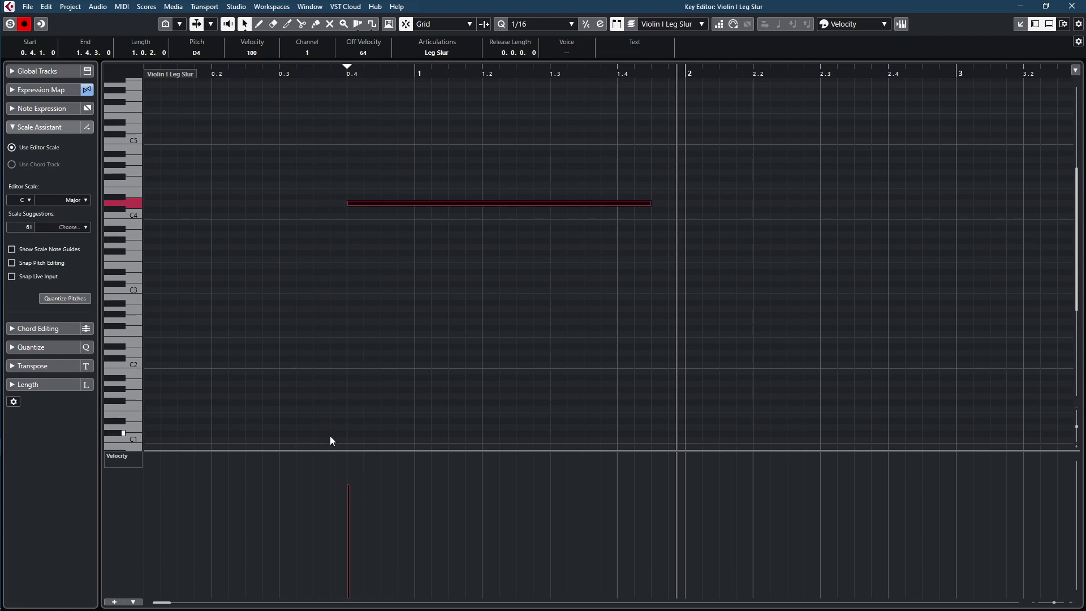
pyautogui.moveTo(367, 204); pyautogui.dragTo(467, 244)
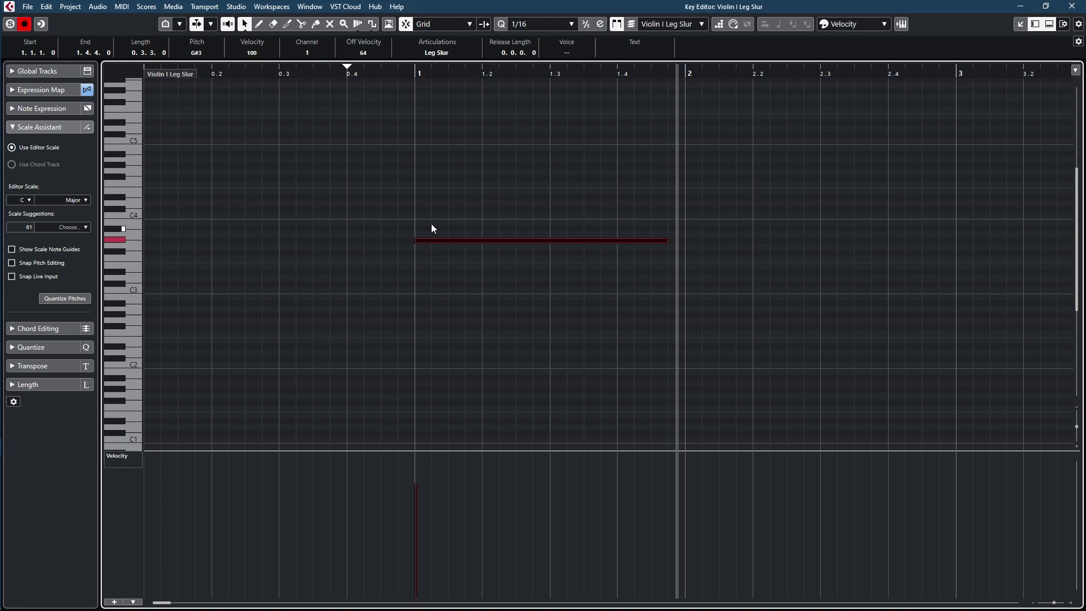
# Step: Shorten the note, copy it up to C4 and F4, adjust their starts, and play from bar 1
pyautogui.moveTo(430, 225); pyautogui.dragTo(553, 274)
pyautogui.moveTo(664, 242); pyautogui.dragTo(658, 187)
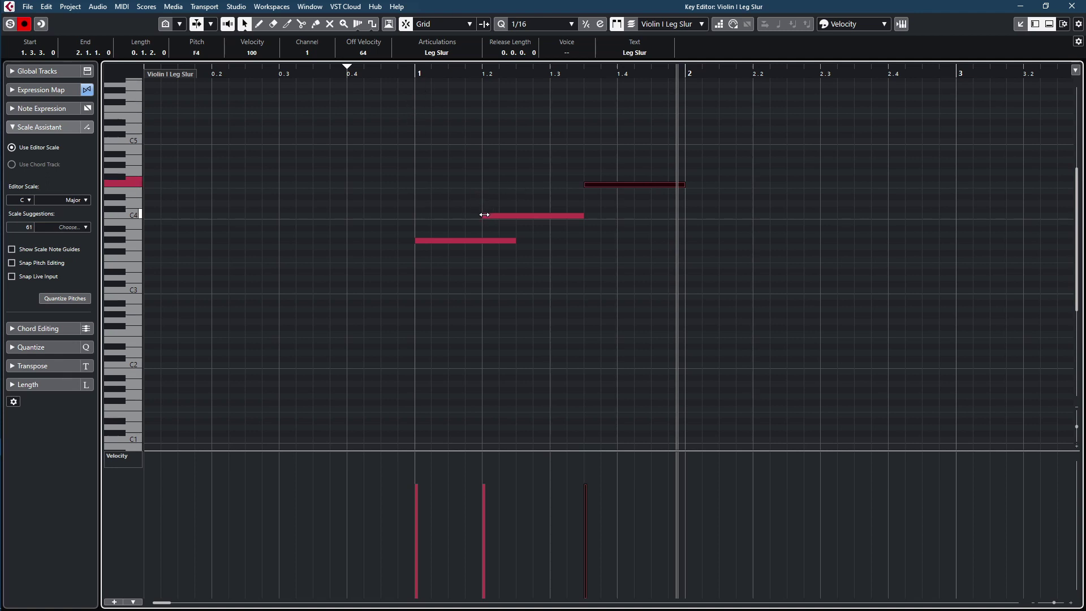
pyautogui.moveTo(485, 217); pyautogui.dragTo(502, 216)
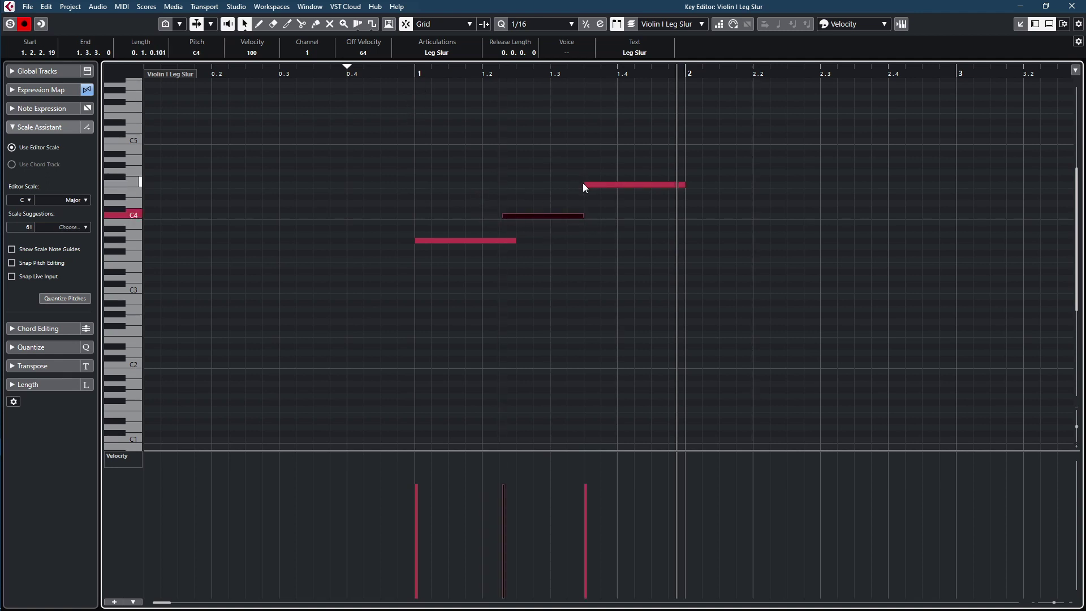
pyautogui.moveTo(585, 185); pyautogui.dragTo(567, 185)
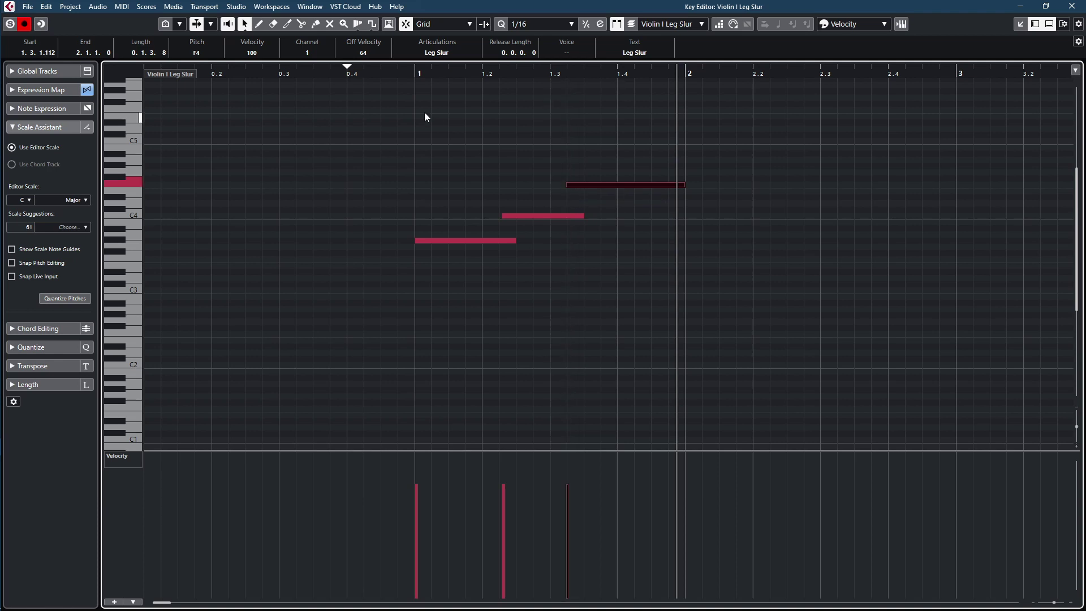
pyautogui.click(413, 74)
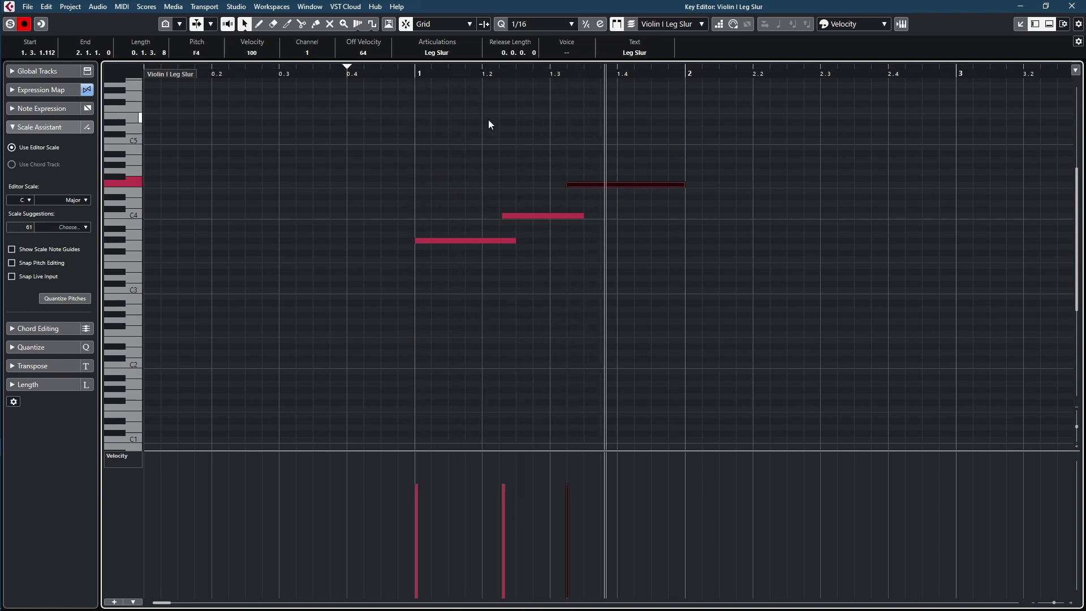
pyautogui.click(562, 264)
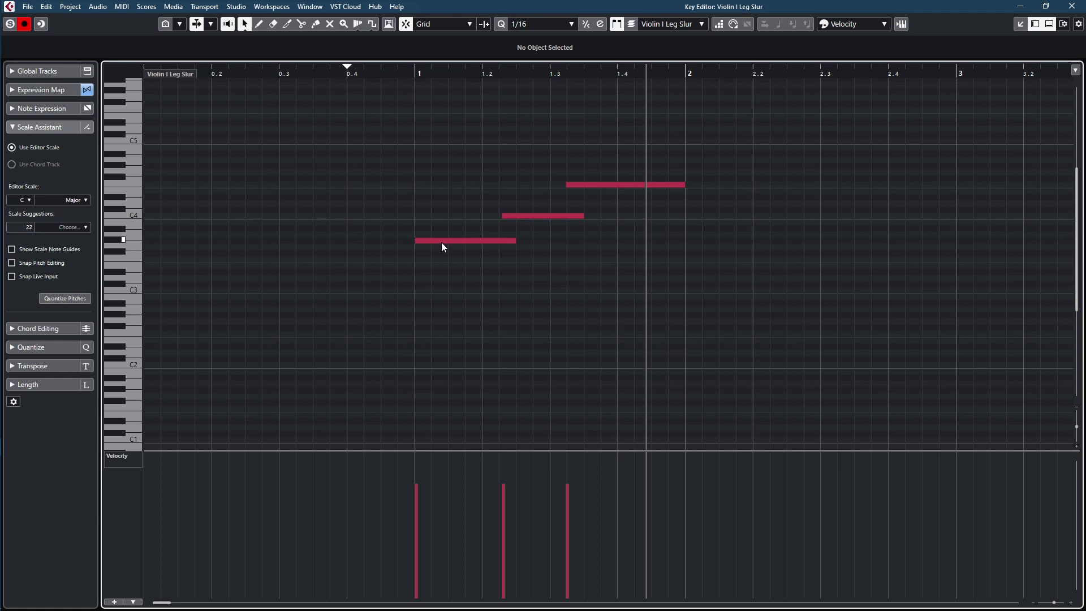
# Step: Copy the first note down to C#3, extend it to bar 2 as Mar Sus, and copy it to G2
pyautogui.moveTo(442, 243); pyautogui.dragTo(446, 286)
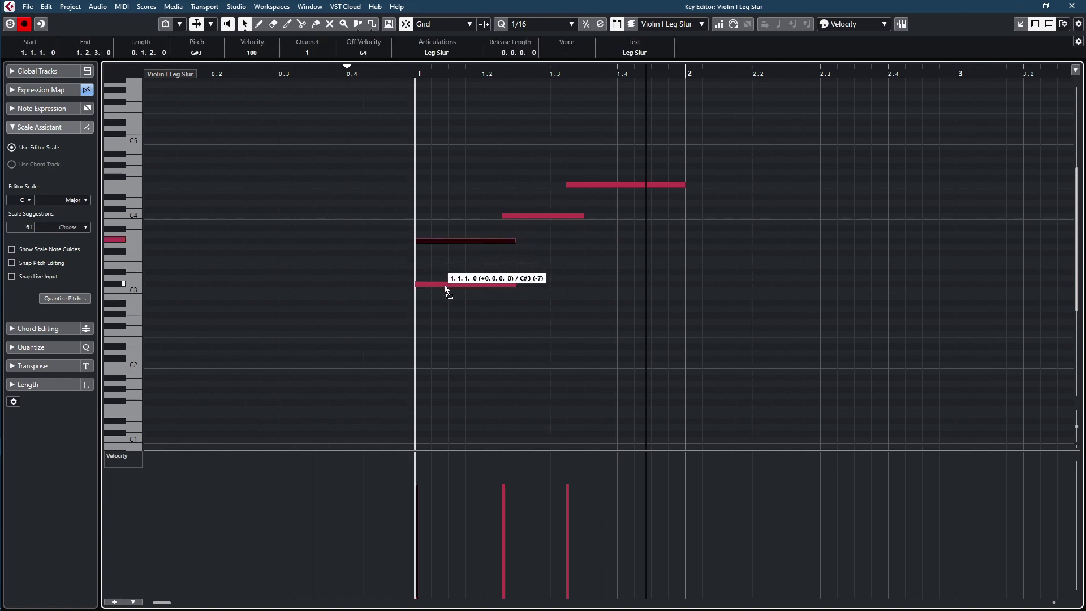
pyautogui.click(403, 74)
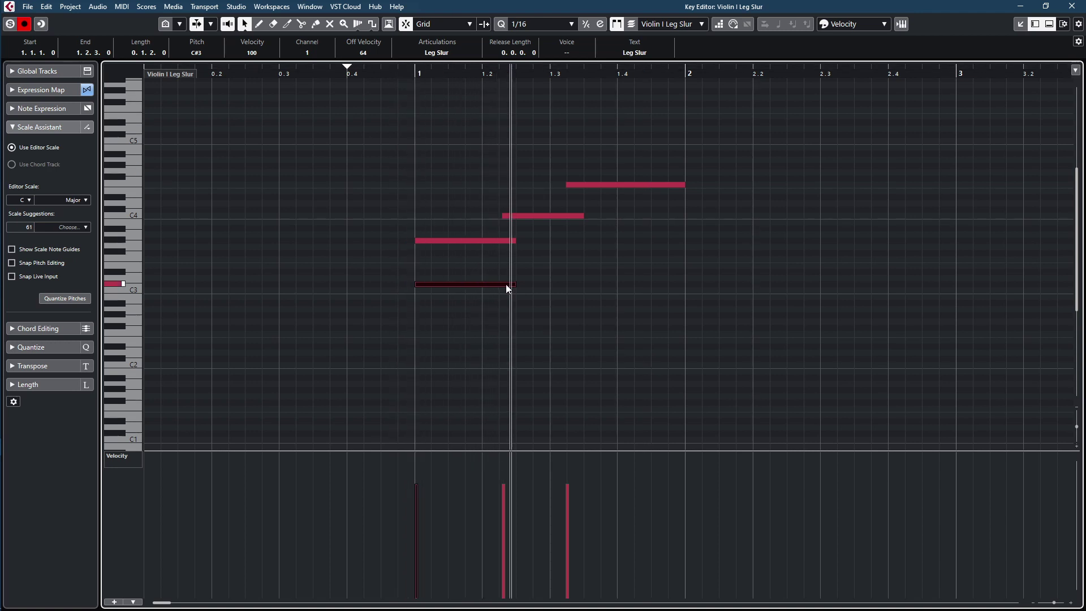
pyautogui.moveTo(511, 284); pyautogui.dragTo(685, 284)
pyautogui.click(615, 326)
pyautogui.click(582, 287)
pyautogui.click(430, 52)
pyautogui.click(424, 78)
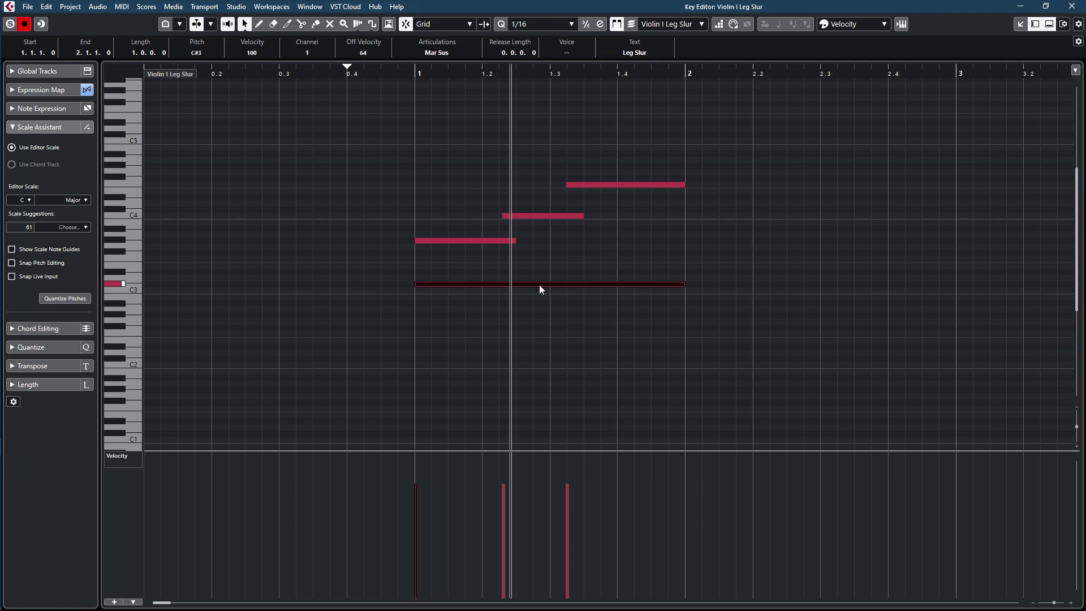
pyautogui.moveTo(540, 285); pyautogui.dragTo(541, 324)
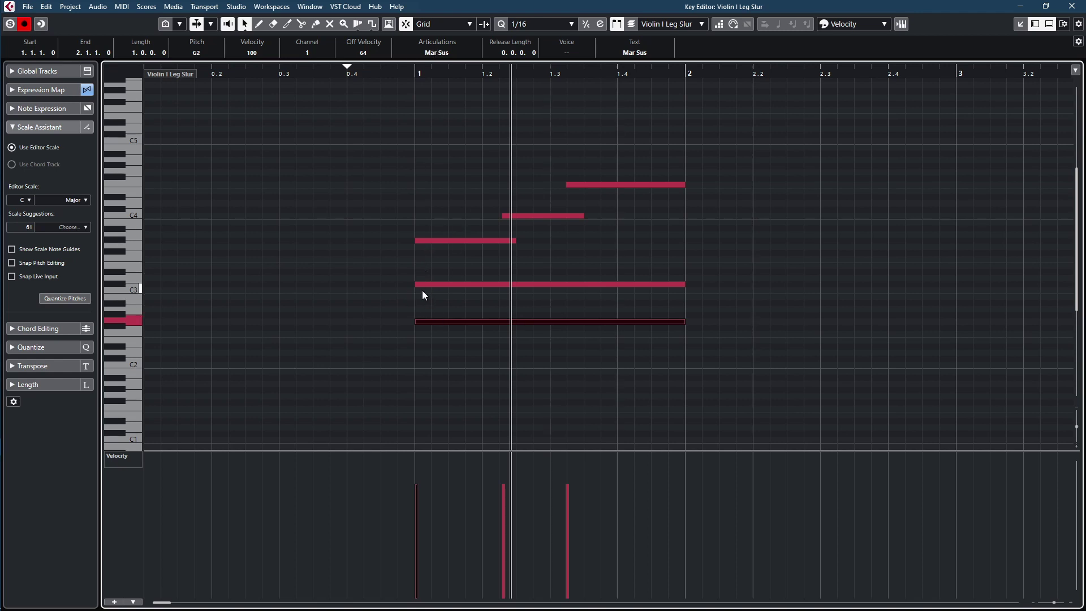
pyautogui.click(412, 72)
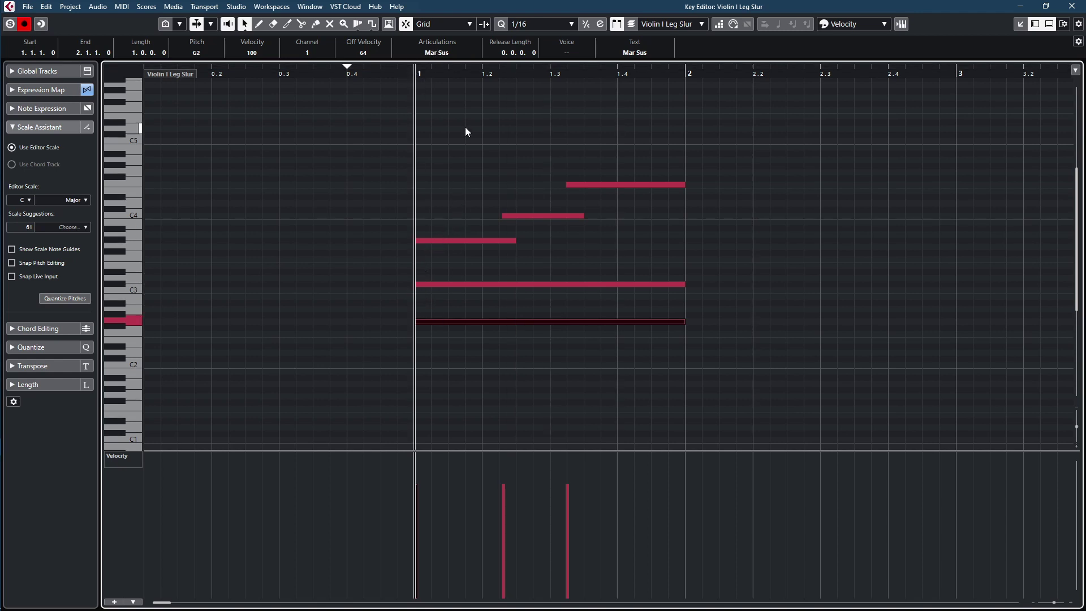